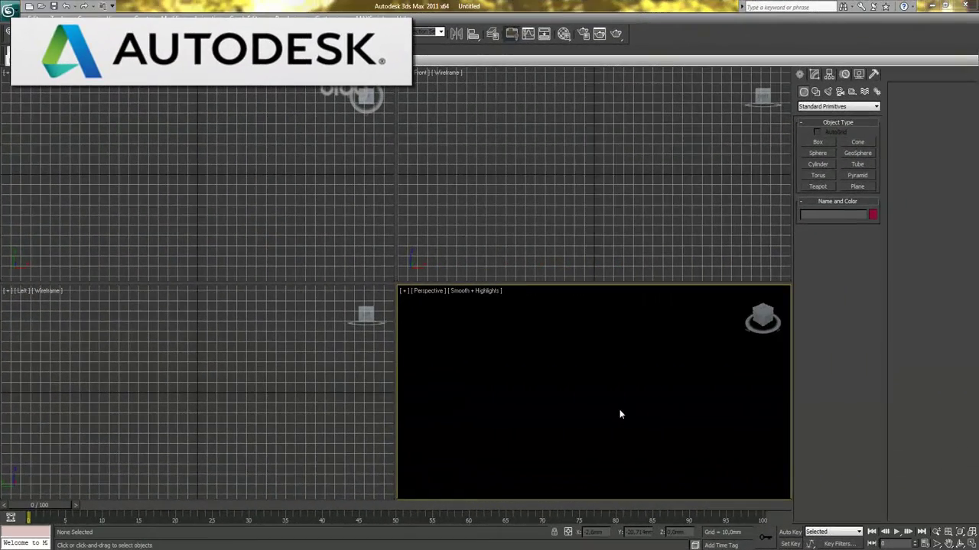
Step: Switch the Create panel to VRay objects and place a VRayPlane at the Top view's centre
{"action": "left_click", "coordinate": [299, 229]}
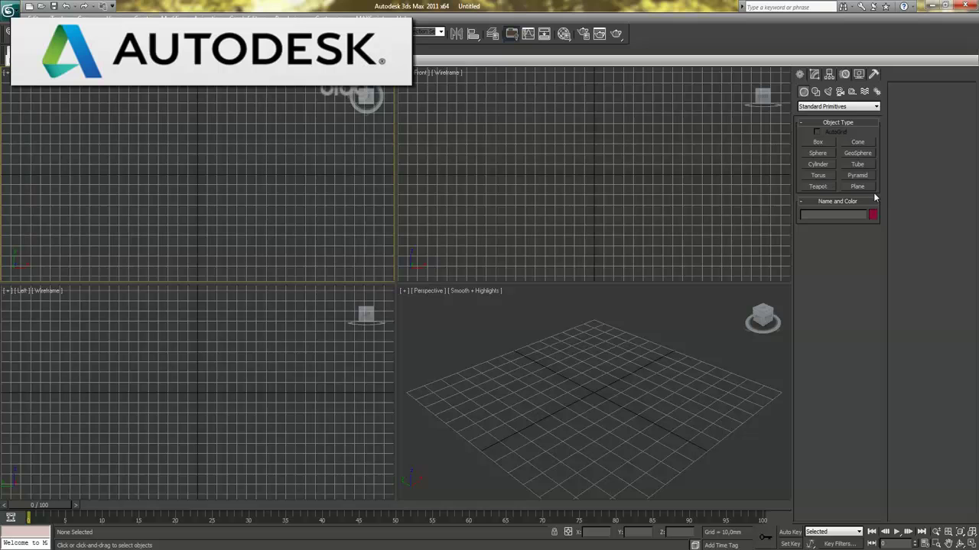
{"action": "left_click", "coordinate": [815, 75]}
{"action": "left_click", "coordinate": [801, 74]}
{"action": "left_click", "coordinate": [837, 108]}
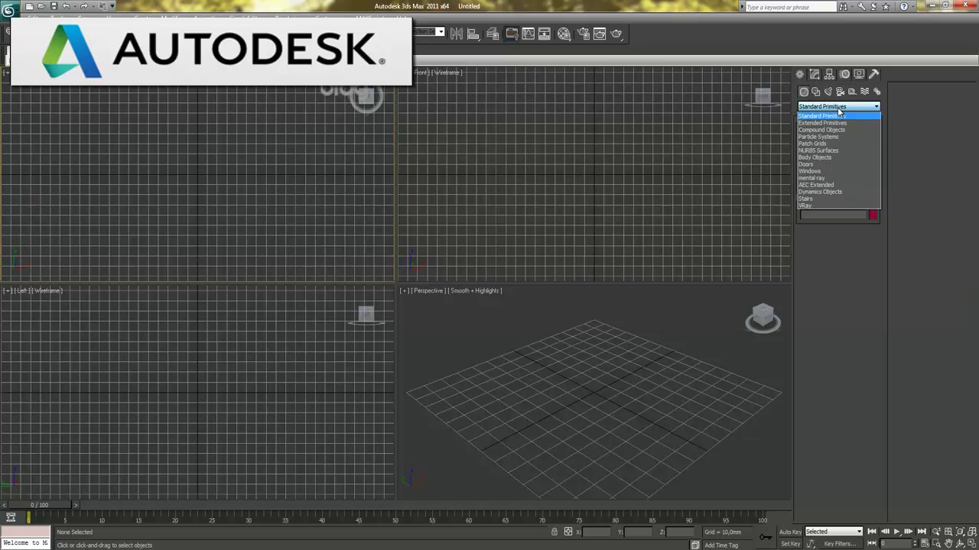
{"action": "left_click", "coordinate": [811, 205]}
{"action": "left_click", "coordinate": [822, 154]}
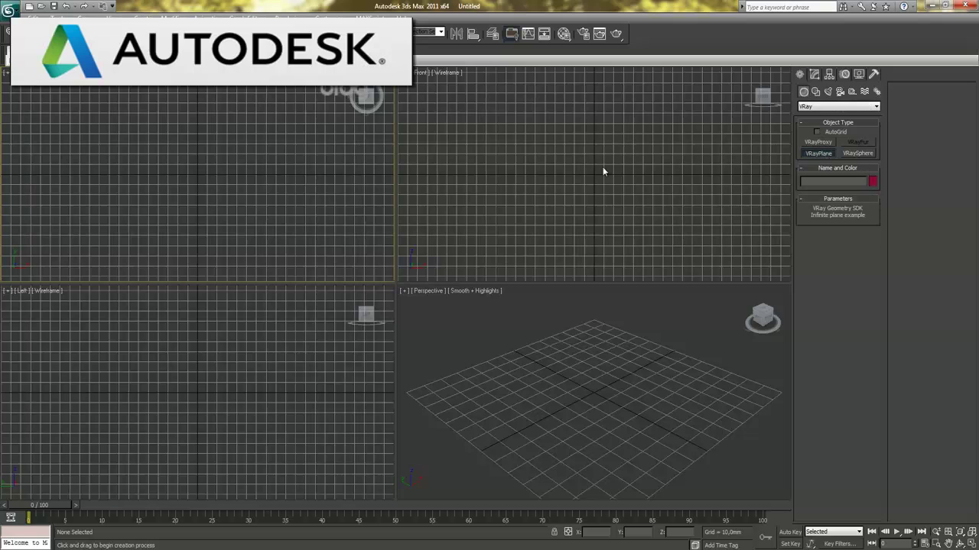
{"action": "left_click", "coordinate": [198, 174]}
Step: Finish plane creation and make the VRayPlane's colour white
{"action": "right_click", "coordinate": [224, 225]}
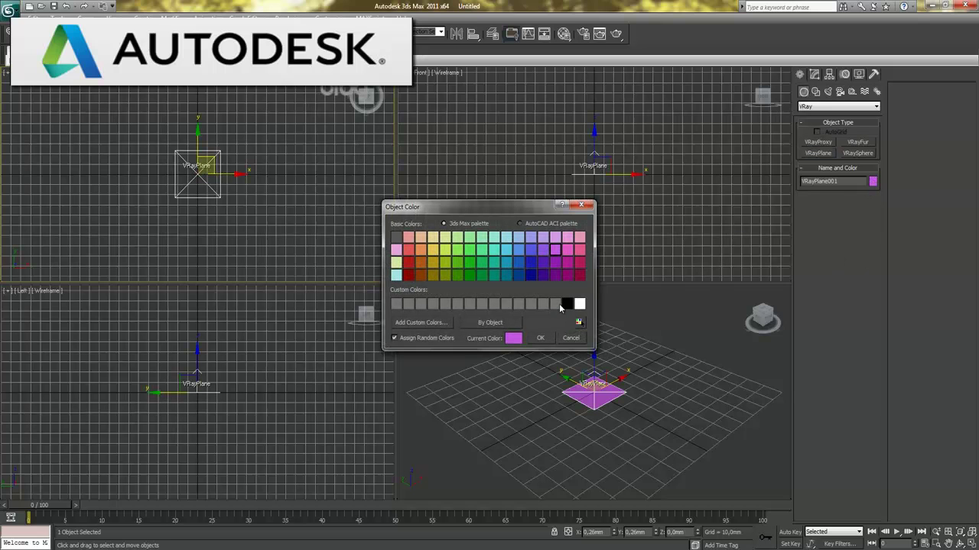
{"action": "left_click", "coordinate": [579, 306]}
{"action": "left_click", "coordinate": [540, 339]}
{"action": "left_click", "coordinate": [292, 215]}
Step: Switch the Create panel object category back to Standard Primitives
{"action": "left_click", "coordinate": [815, 75]}
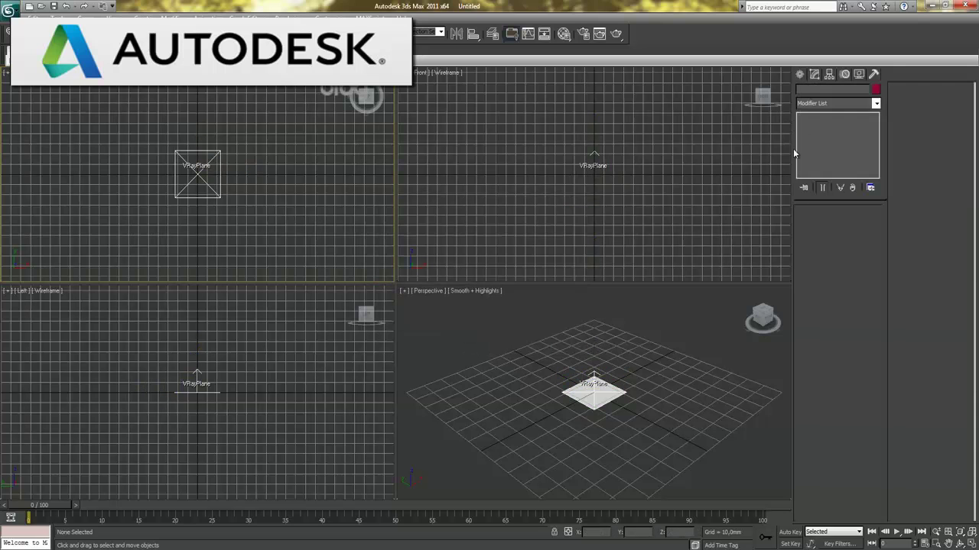
{"action": "left_click", "coordinate": [800, 74]}
{"action": "left_click", "coordinate": [817, 107]}
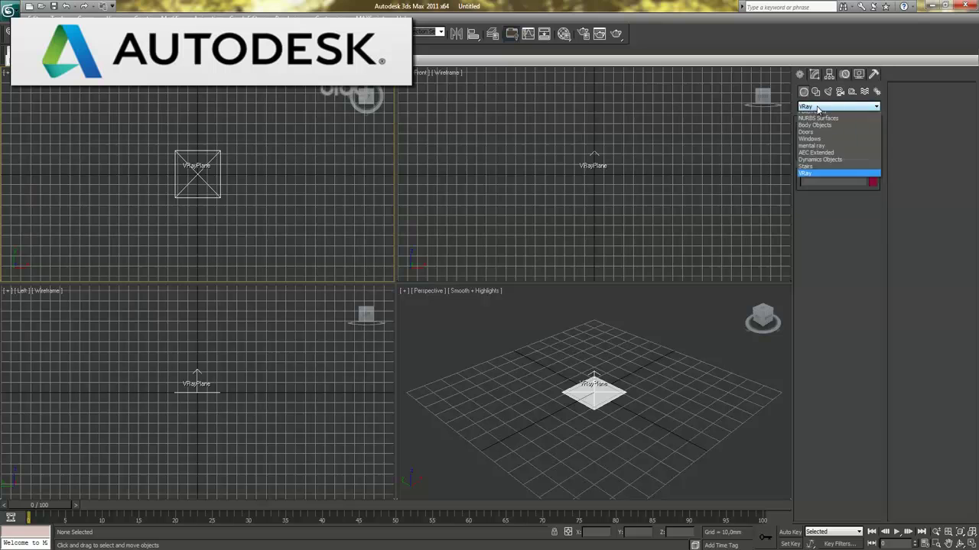
{"action": "left_click", "coordinate": [820, 114]}
Step: Draw a thin upright wall box, Box001, beside the VRayPlane
{"action": "left_click", "coordinate": [818, 142]}
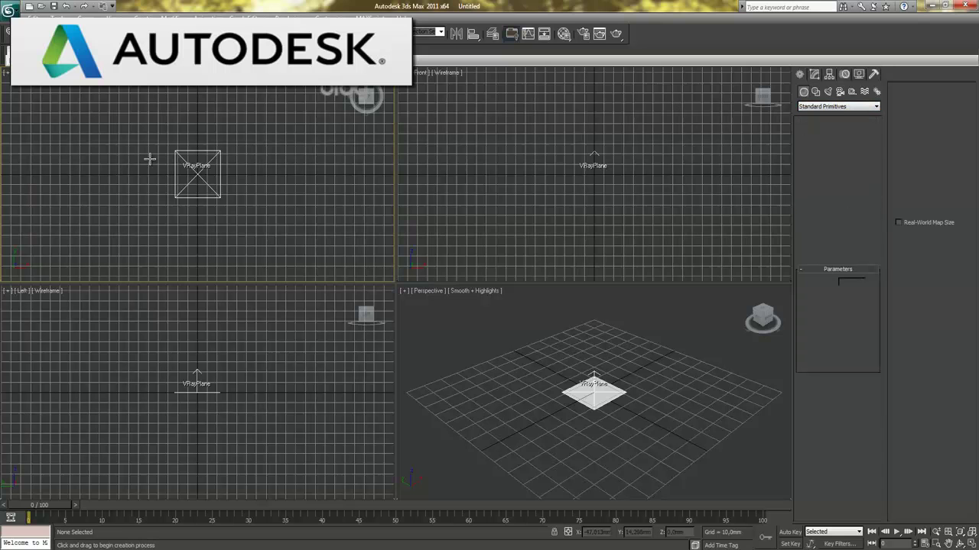
{"action": "left_click_drag", "start_coordinate": [156, 113], "coordinate": [166, 252]}
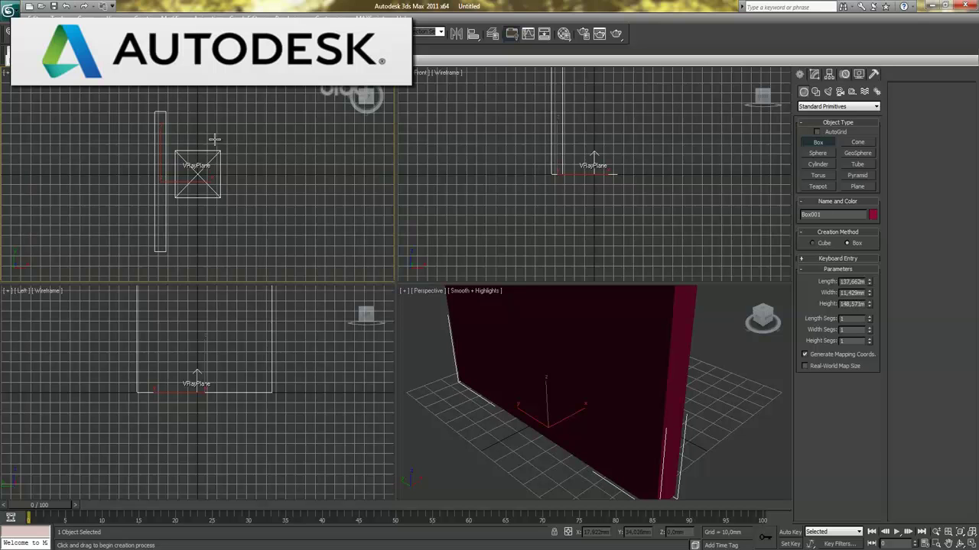
{"action": "right_click", "coordinate": [221, 184]}
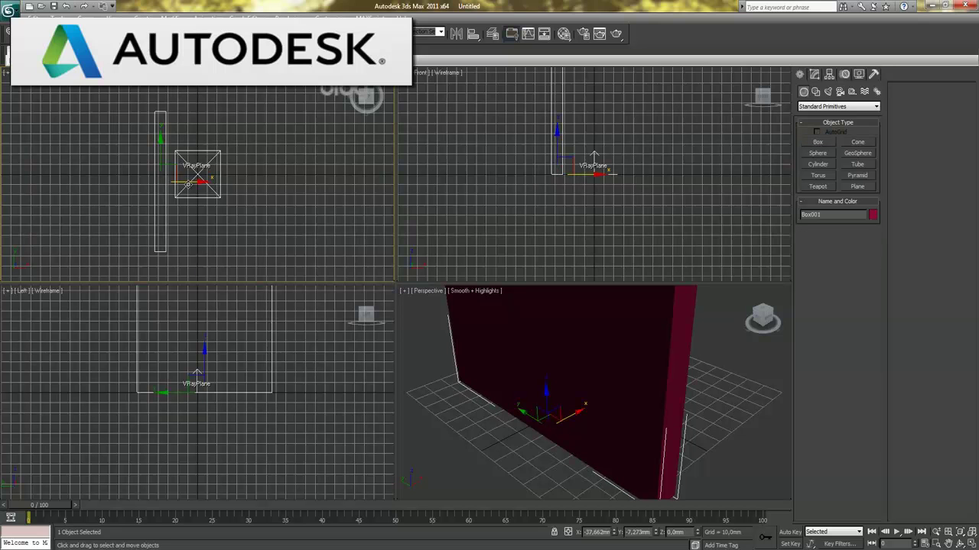
Step: Shift-drag a copy of the box, Box002, to the other side of the plane
{"action": "left_click_drag", "start_coordinate": [191, 183], "coordinate": [339, 204], "text": "shift"}
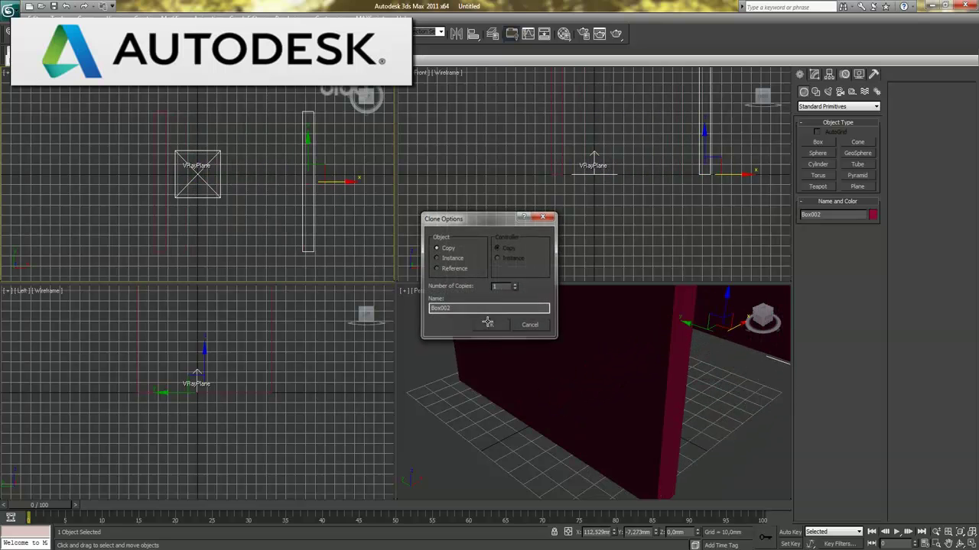
{"action": "left_click", "coordinate": [490, 322]}
{"action": "right_click", "coordinate": [554, 408]}
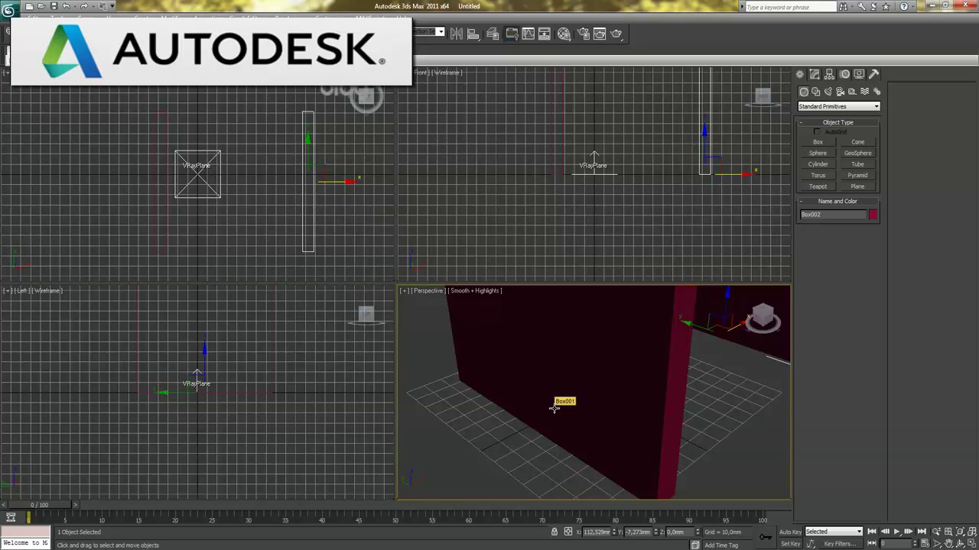
{"action": "left_click", "coordinate": [456, 427]}
Step: Move Box001 further left and Box002 further right
{"action": "key", "text": "ctrl+shift+z"}
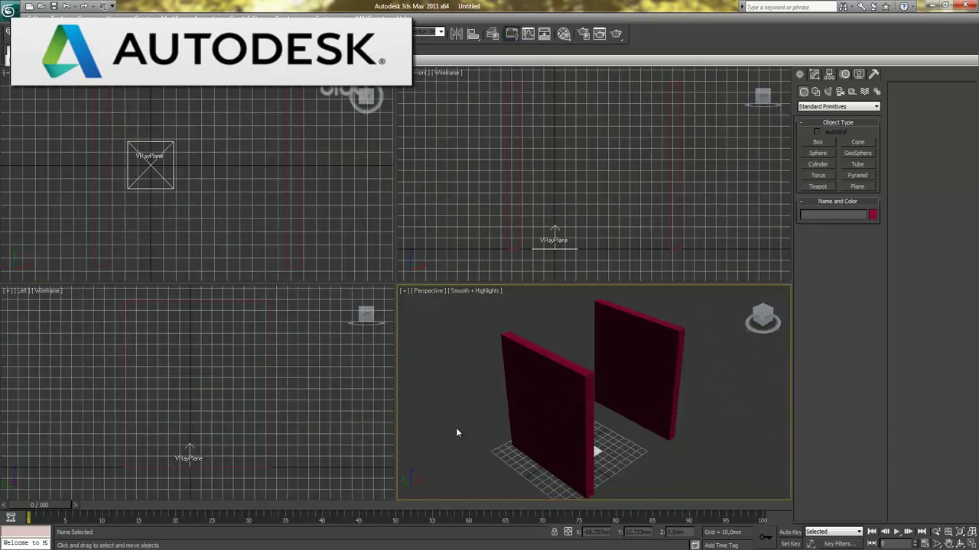
{"action": "left_click", "coordinate": [549, 432]}
{"action": "scroll", "coordinate": [241, 198], "scroll_direction": "down", "scroll_amount": 3}
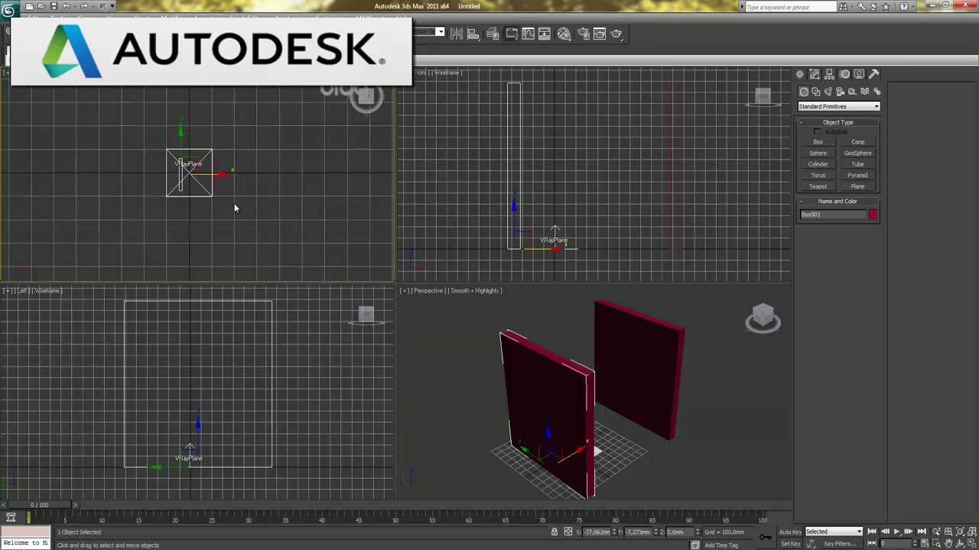
{"action": "left_click_drag", "start_coordinate": [217, 175], "coordinate": [196, 174]}
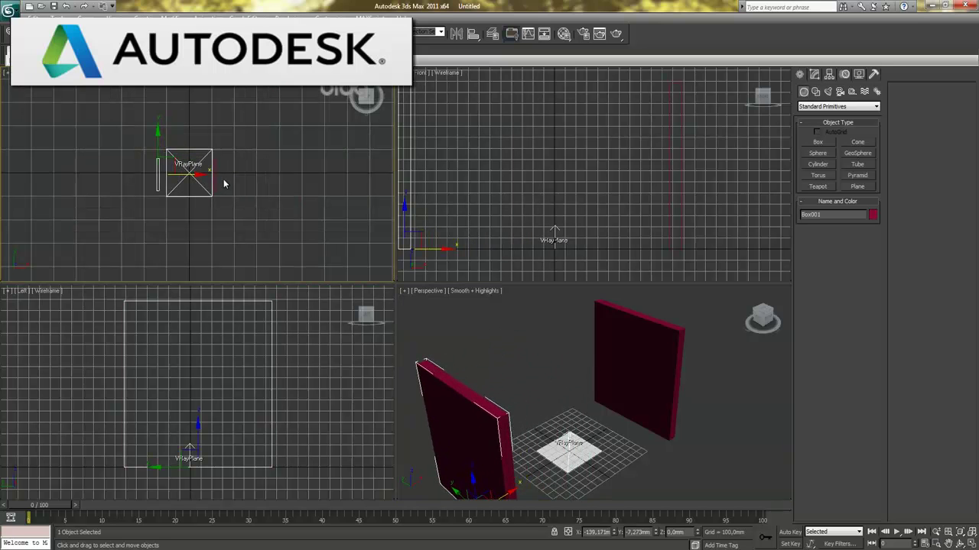
{"action": "left_click", "coordinate": [214, 178]}
{"action": "left_click_drag", "start_coordinate": [214, 178], "coordinate": [219, 178]}
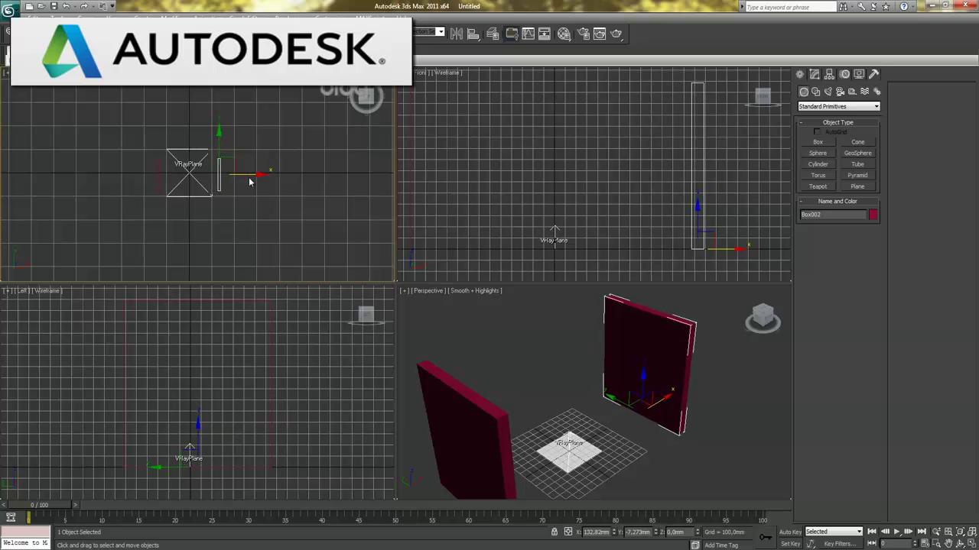
Step: Widen Box002 and lengthen Box001 to about 314 mm
{"action": "left_click", "coordinate": [814, 74]}
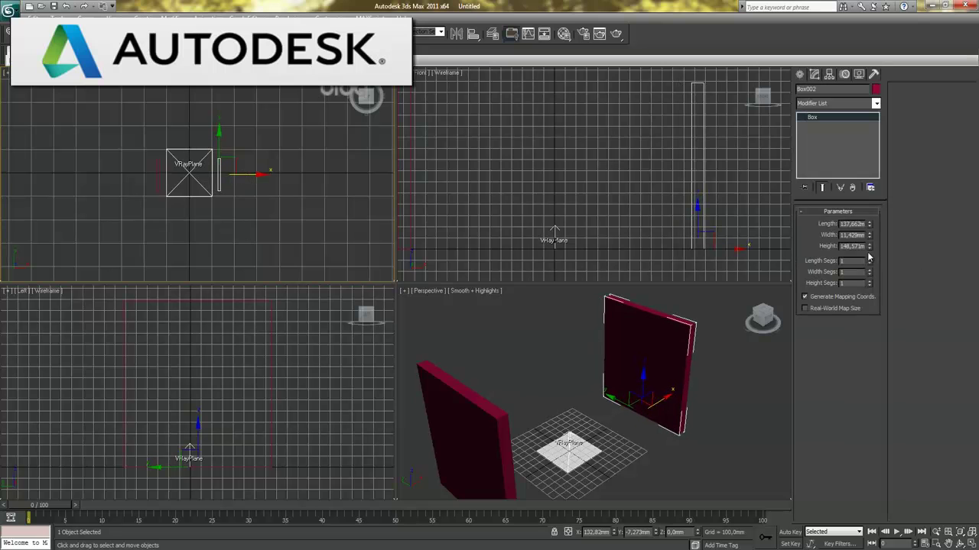
{"action": "mouse_move", "coordinate": [870, 235]}
{"action": "left_mouse_down"}
{"action": "mouse_move", "coordinate": [878, 193]}
{"action": "mouse_move", "coordinate": [879, 233]}
{"action": "mouse_move", "coordinate": [860, 164]}
{"action": "left_mouse_up"}
{"action": "left_click", "coordinate": [158, 188]}
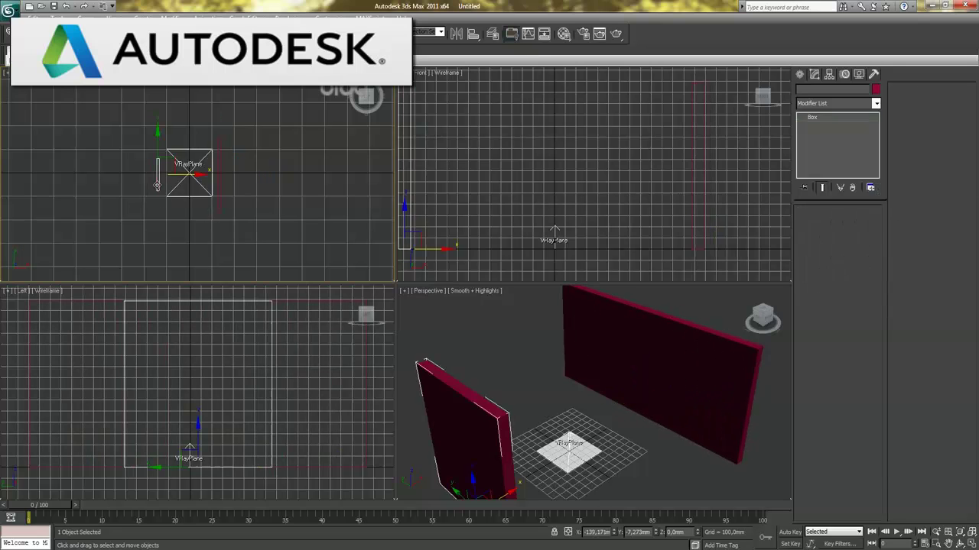
{"action": "left_click_drag", "start_coordinate": [869, 224], "coordinate": [884, 158]}
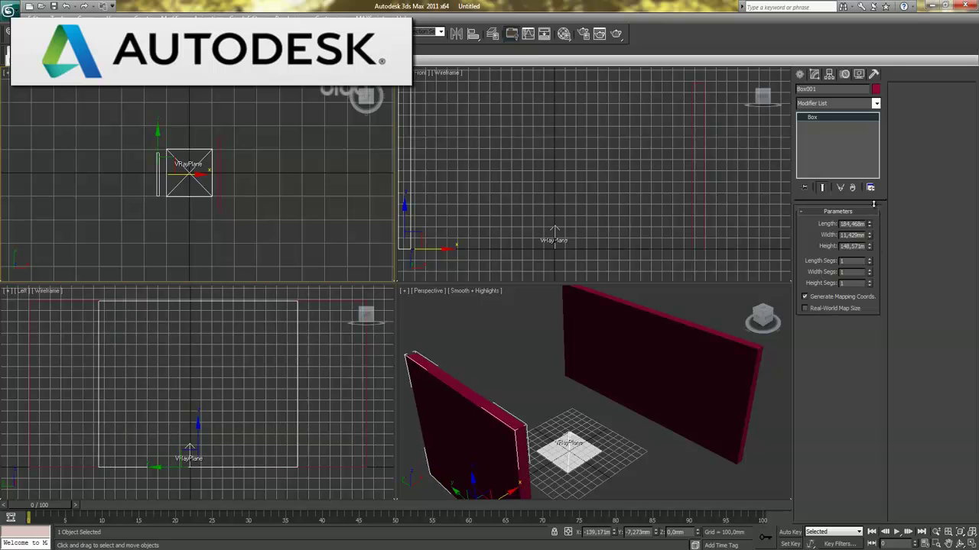
{"action": "left_click", "coordinate": [294, 205]}
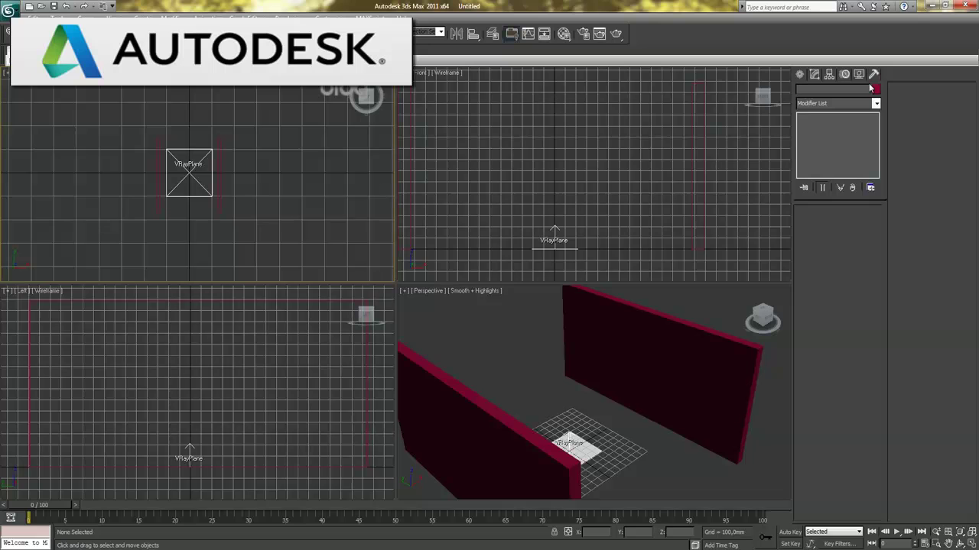
{"action": "left_click", "coordinate": [803, 74]}
Step: Draw a new box, Box003, between the two walls
{"action": "left_click", "coordinate": [818, 142]}
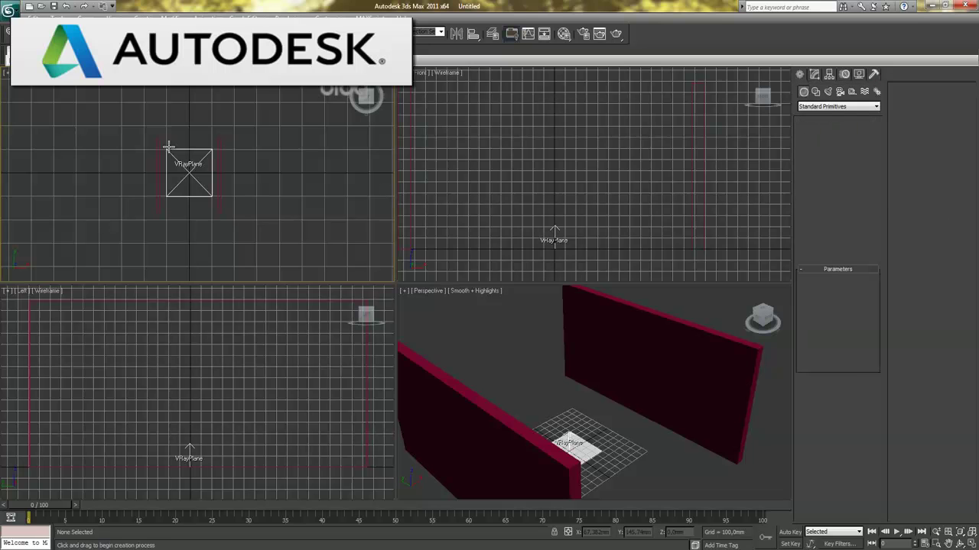
{"action": "left_click_drag", "start_coordinate": [153, 135], "coordinate": [225, 215]}
{"action": "left_click", "coordinate": [229, 204]}
{"action": "right_click", "coordinate": [234, 211]}
Step: In a maximized Front view without grid, raise Box003 onto the walls as a tabletop
{"action": "right_click", "coordinate": [581, 224]}
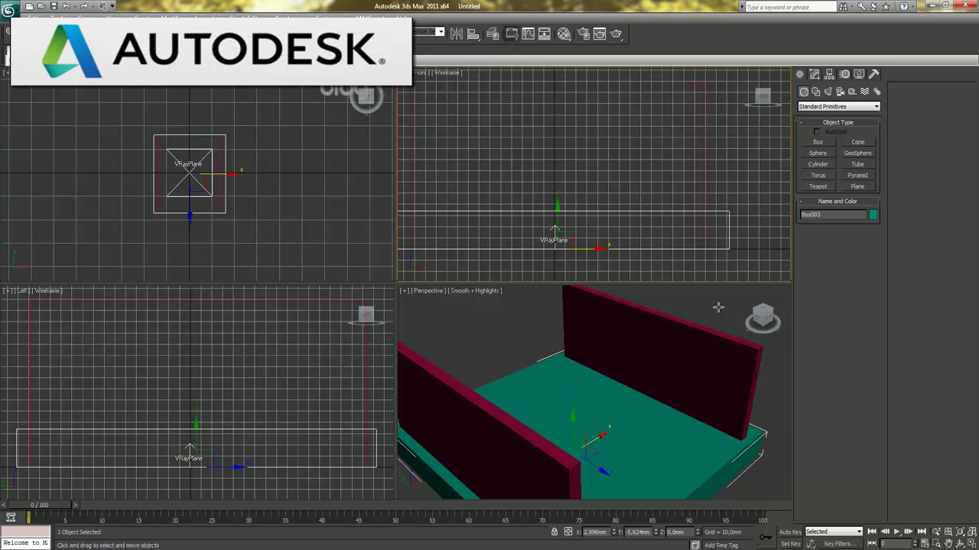
{"action": "key", "text": "alt+w"}
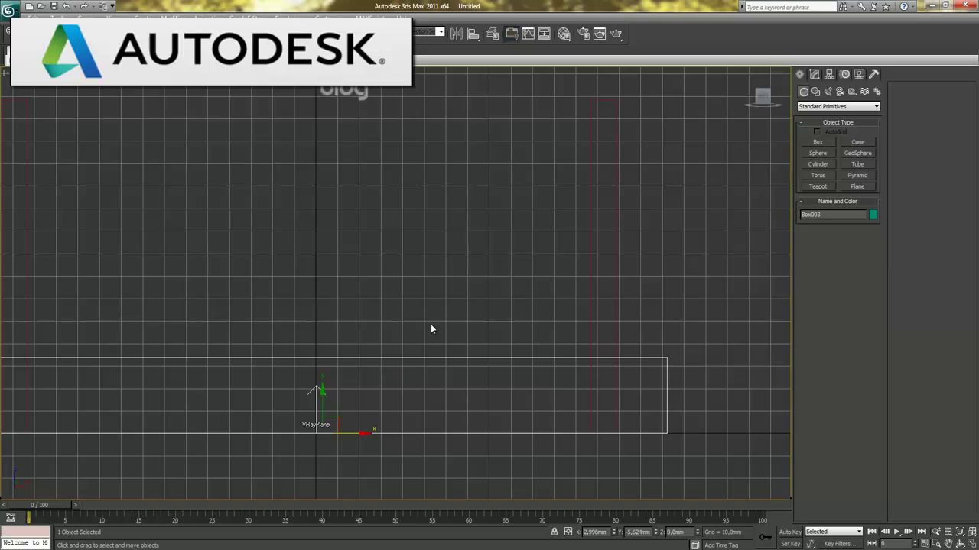
{"action": "key", "text": "z"}
{"action": "key", "text": "g"}
{"action": "left_click_drag", "start_coordinate": [374, 301], "coordinate": [379, 185]}
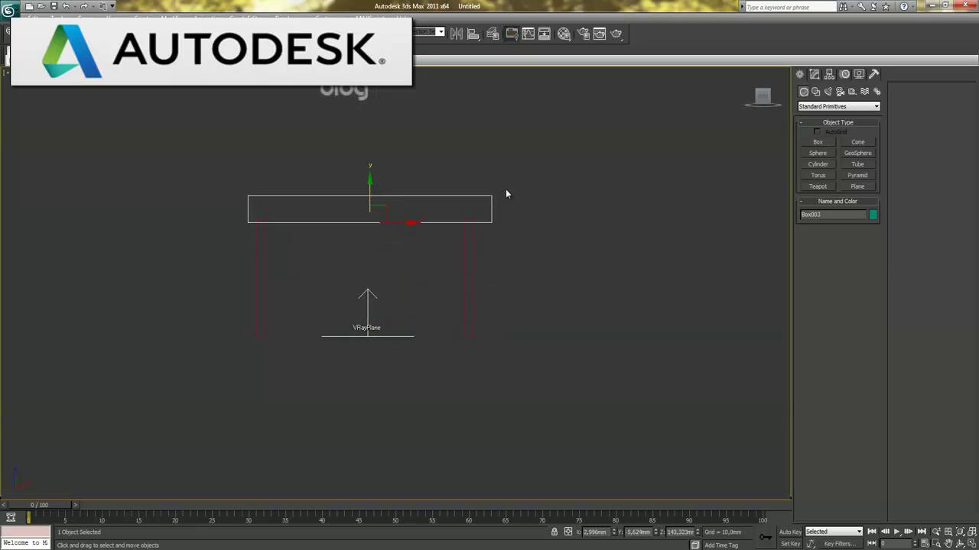
{"action": "left_click", "coordinate": [521, 333]}
Step: Return to four views and show edged faces in the Perspective view
{"action": "key", "text": "alt+w"}
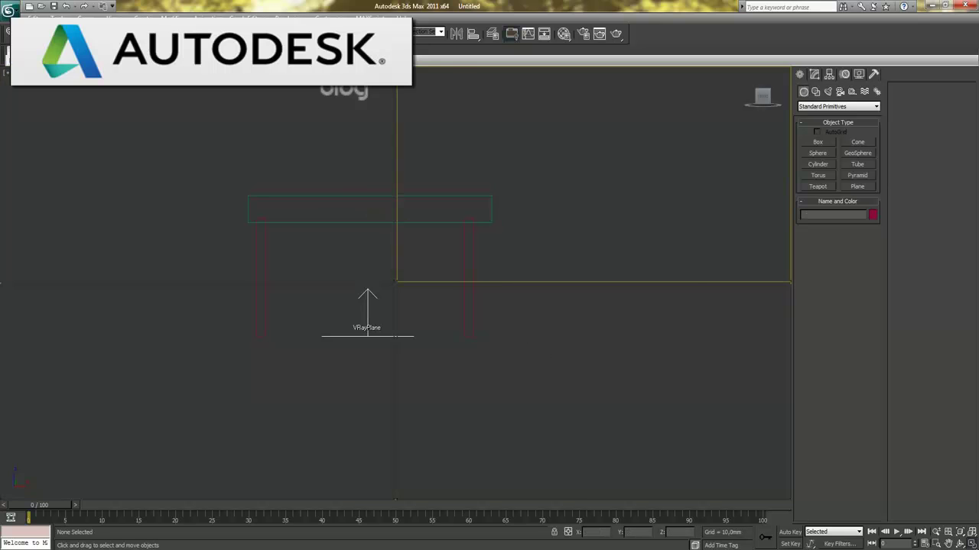
{"action": "right_click", "coordinate": [621, 349]}
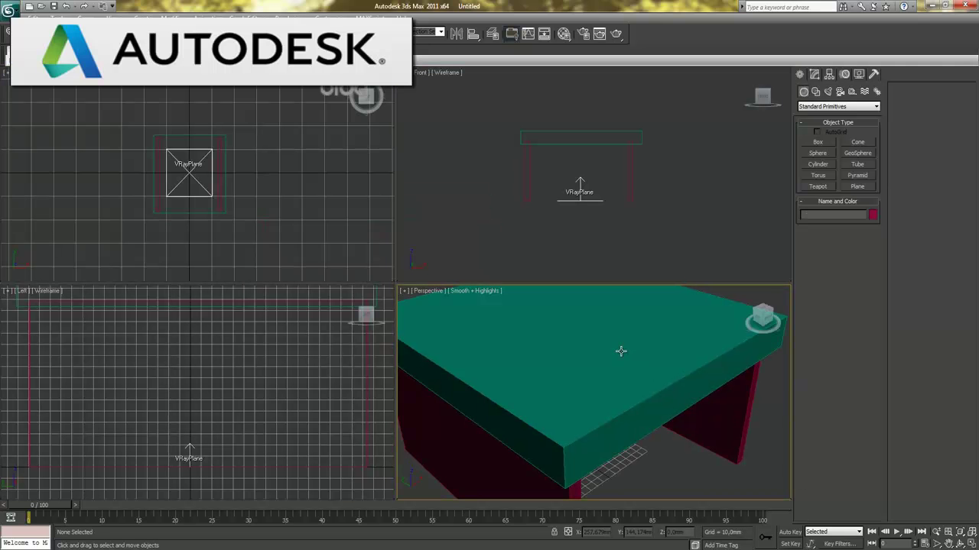
{"action": "key", "text": "F4"}
Step: Reduce the table top's height to 12.199 and view it from a lower front angle
{"action": "key", "text": "z"}
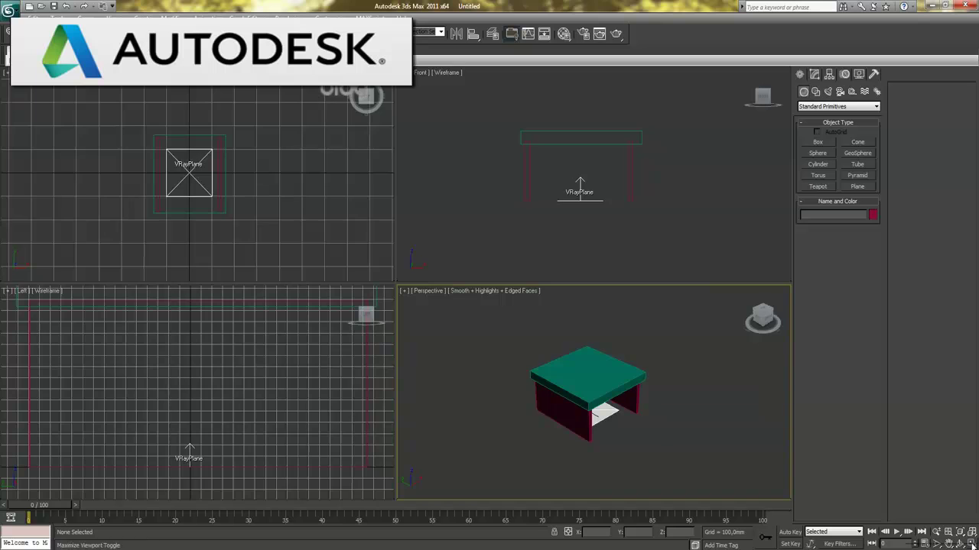
{"action": "key", "text": "alt+w"}
{"action": "left_click", "coordinate": [428, 284]}
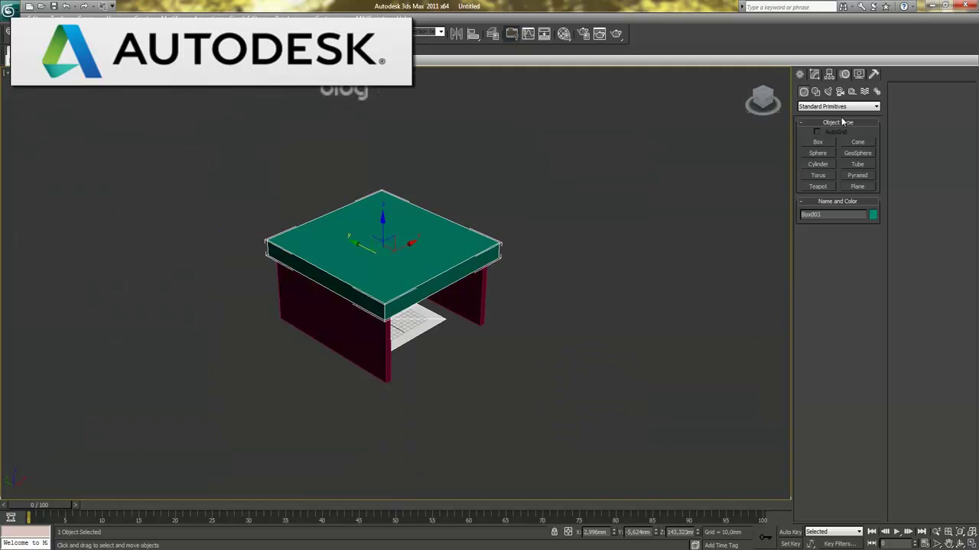
{"action": "left_click", "coordinate": [814, 74]}
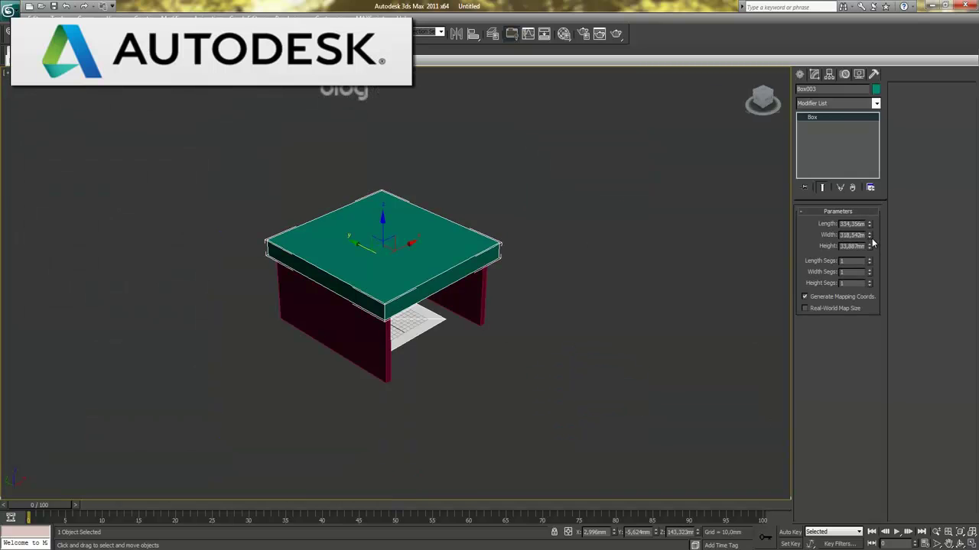
{"action": "left_click_drag", "start_coordinate": [870, 246], "coordinate": [872, 287]}
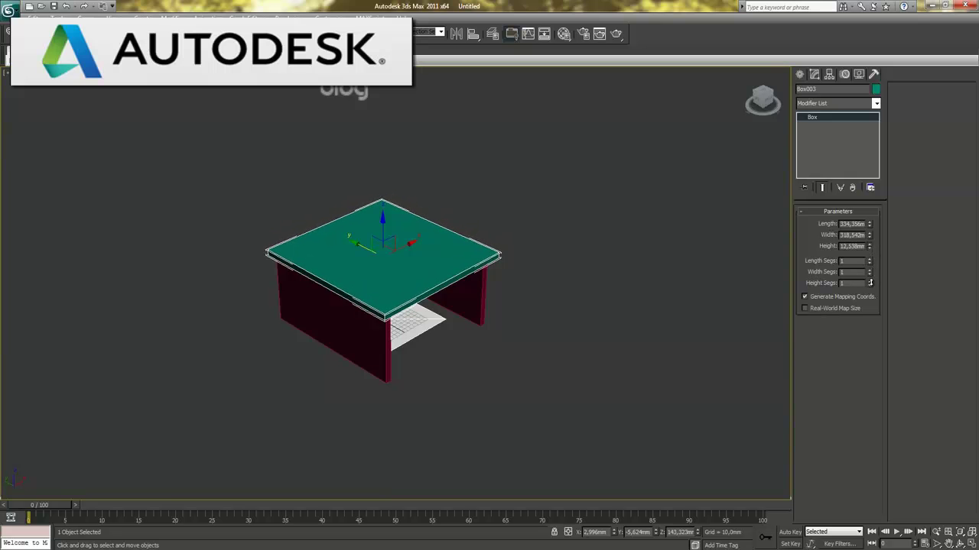
{"action": "mouse_move", "coordinate": [482, 377]}
{"action": "middle_mouse_down", "text": "alt"}
{"action": "mouse_move", "coordinate": [487, 362]}
{"action": "mouse_move", "coordinate": [384, 328]}
{"action": "mouse_move", "coordinate": [400, 363]}
{"action": "middle_mouse_up", "text": "alt"}
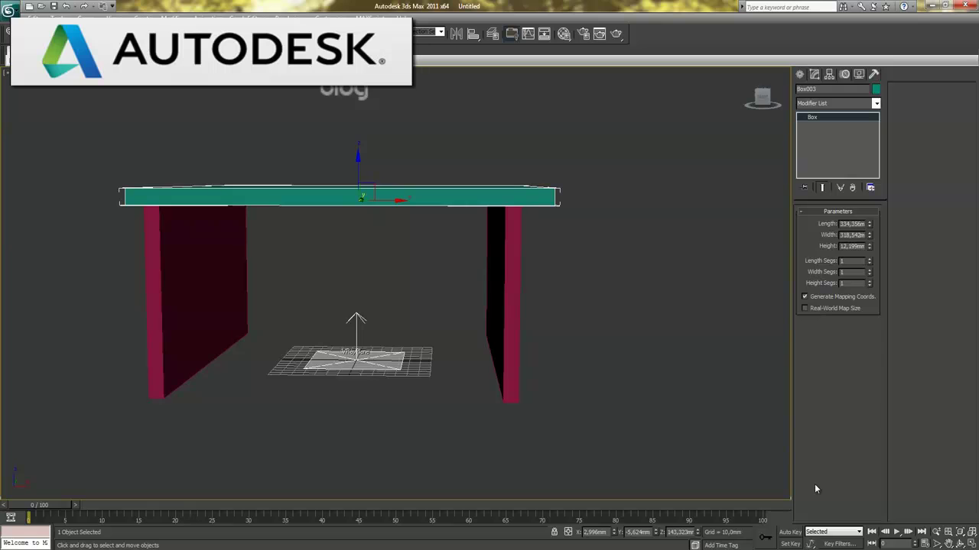
Step: Deselect the table top, hide the Left view grid and maximize the Front view
{"action": "key", "text": "ctrl+d"}
{"action": "key", "text": "alt+w"}
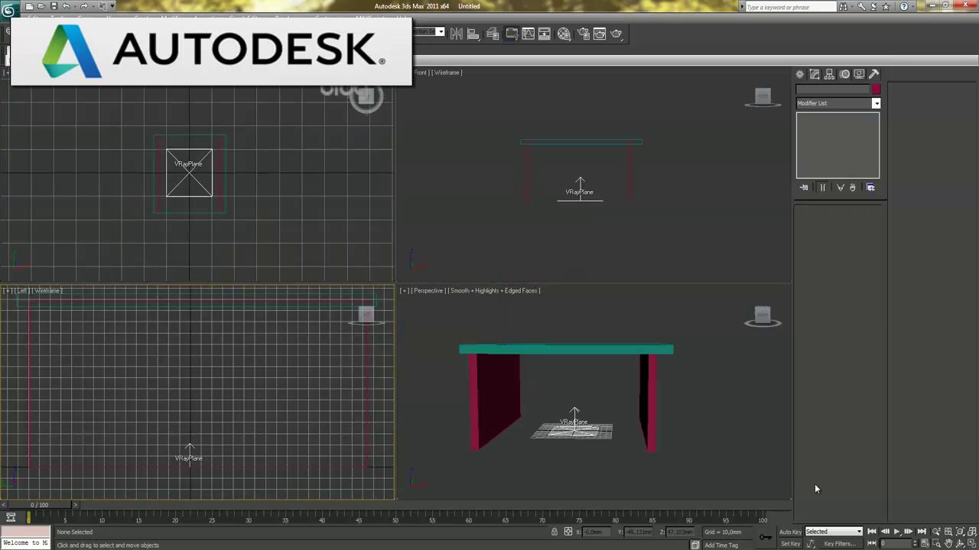
{"action": "key", "text": "g"}
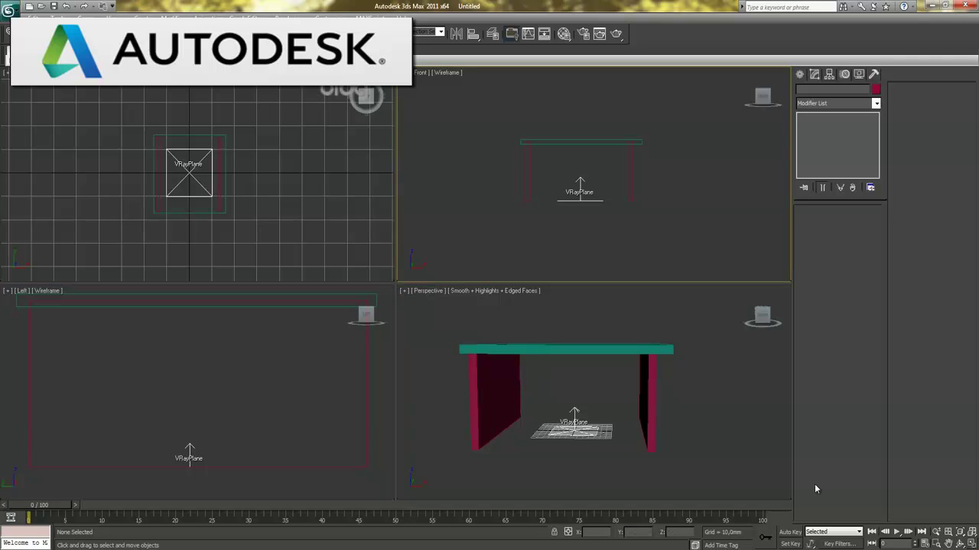
{"action": "key", "text": "alt+w"}
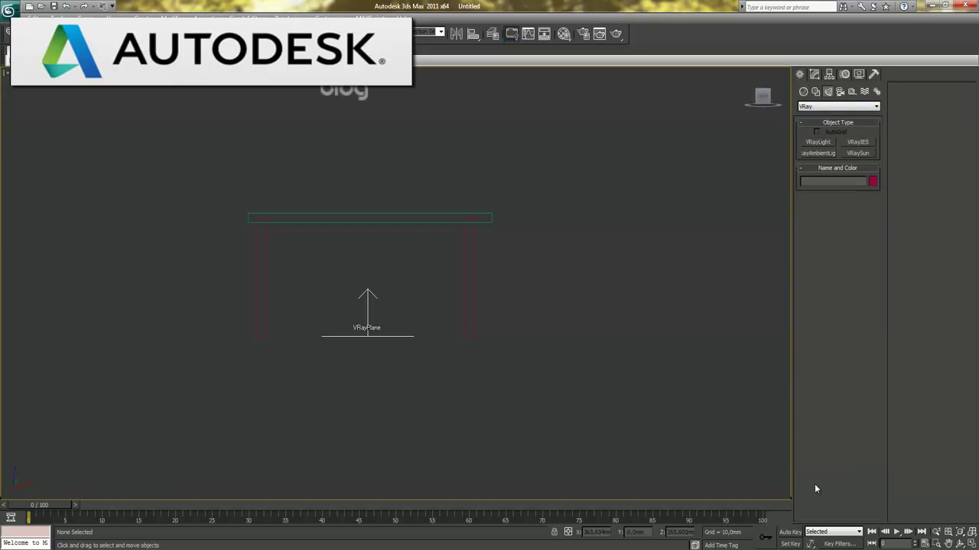
Step: Assign V-Ray Adv 1.50.SP4 as the production renderer in Render Setup
{"action": "key", "text": "alt+r"}
{"action": "key", "text": "F10"}
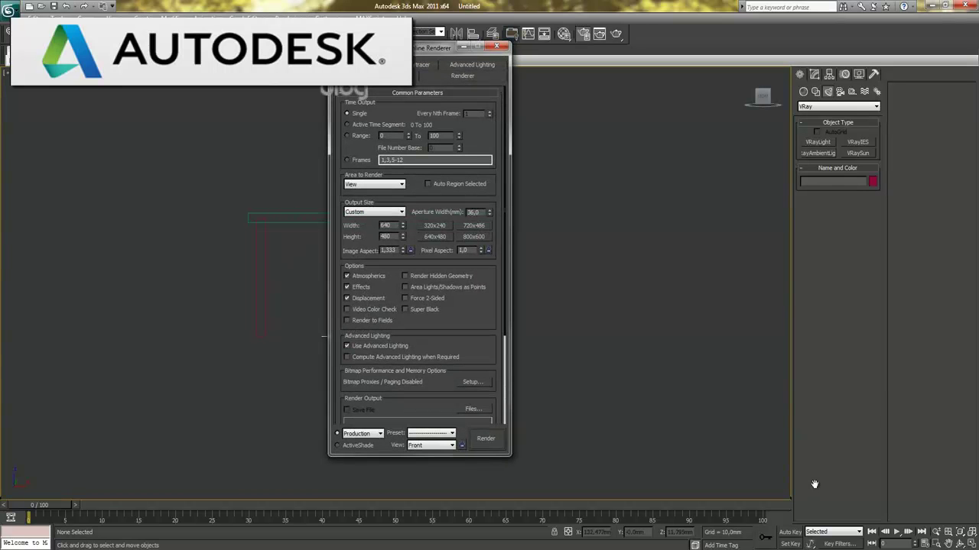
{"action": "scroll", "coordinate": [814, 484], "scroll_direction": "down", "scroll_amount": 4}
{"action": "scroll", "coordinate": [814, 484], "scroll_direction": "down", "scroll_amount": 2}
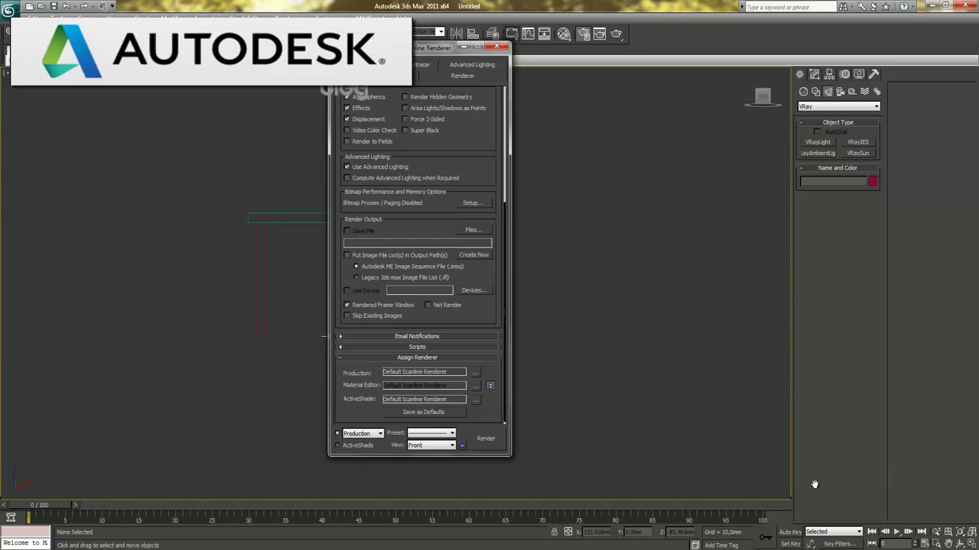
{"action": "left_click", "coordinate": [474, 372]}
{"action": "key", "text": "Down"}
{"action": "key", "text": "Down"}
{"action": "key", "text": "Down"}
{"action": "key", "text": "Return"}
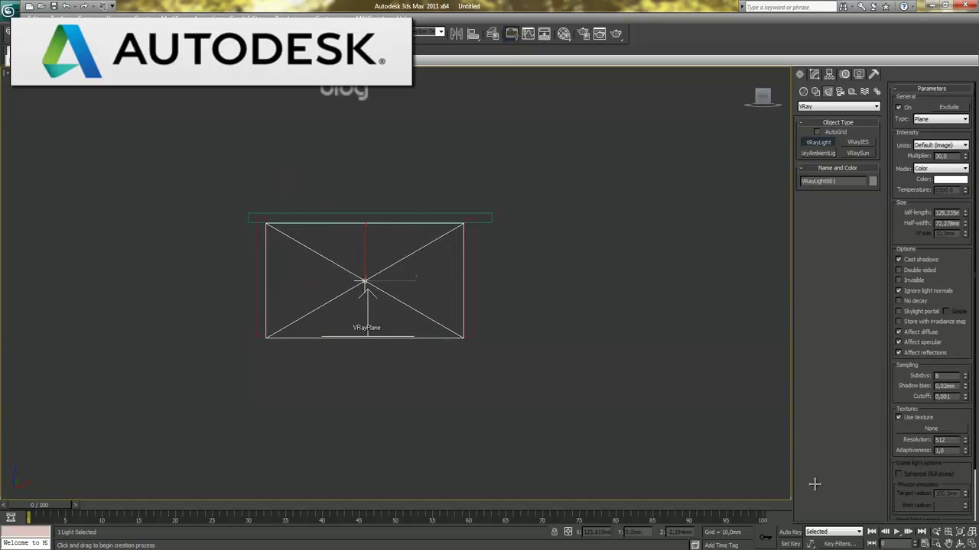
Step: Finish the VRayLight and maximize the Top view, shaded and without grid
{"action": "key", "text": "w"}
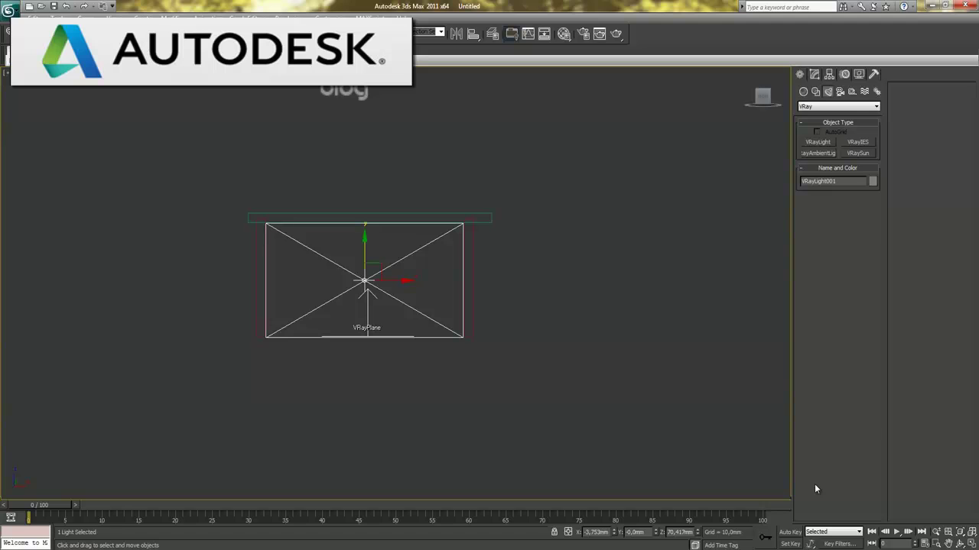
{"action": "key", "text": "alt+w"}
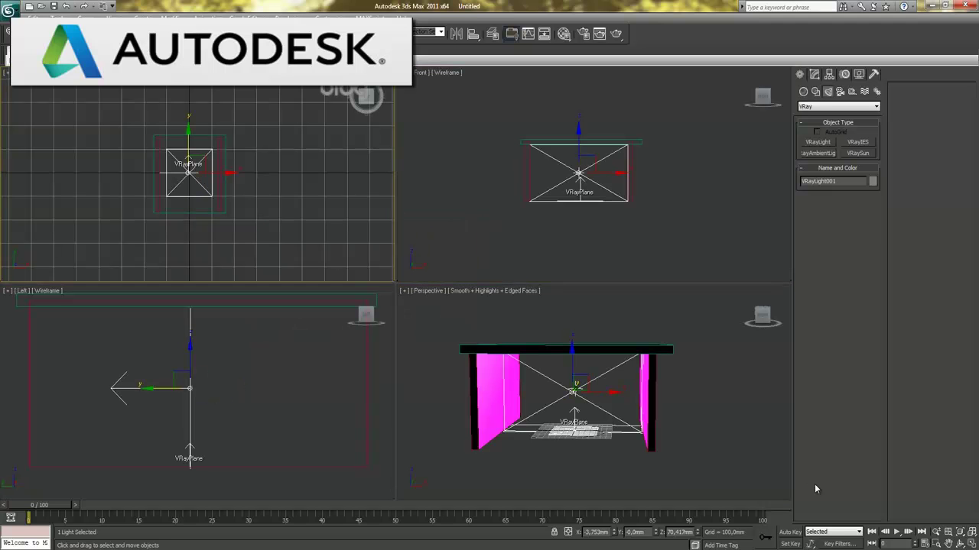
{"action": "key", "text": "alt+w"}
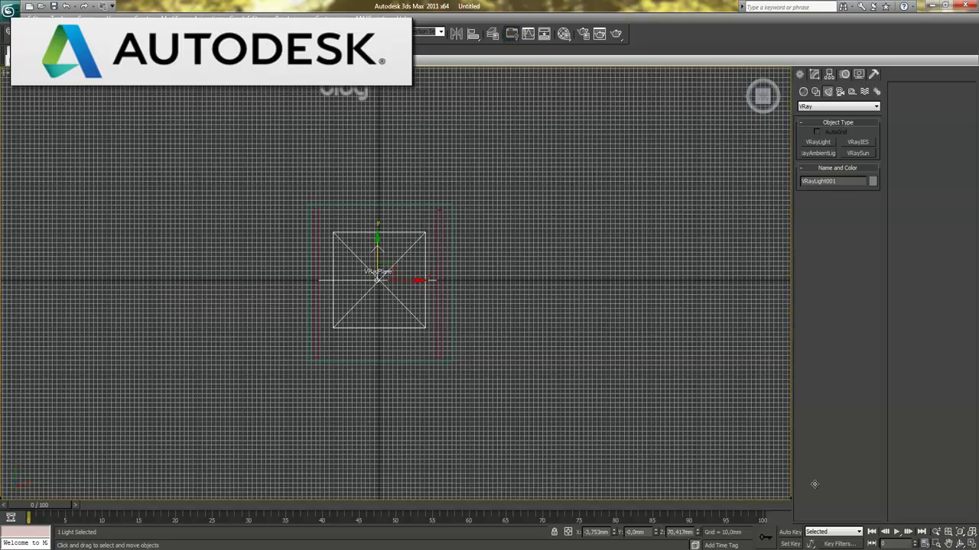
{"action": "key", "text": "g"}
{"action": "key", "text": "F3"}
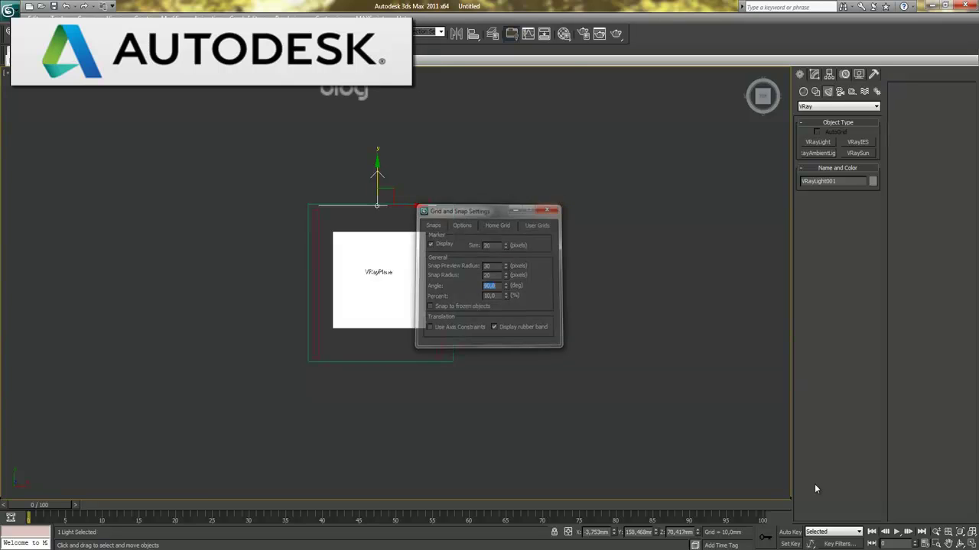
Step: Rotate VRayLight001 90° upright and check it in a maximized Perspective view
{"action": "key", "text": "e"}
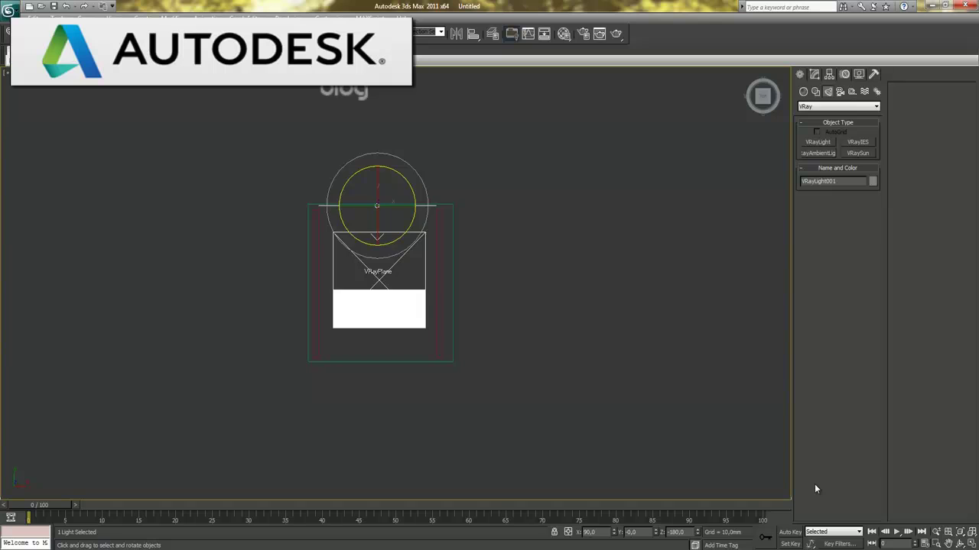
{"action": "key", "text": "w"}
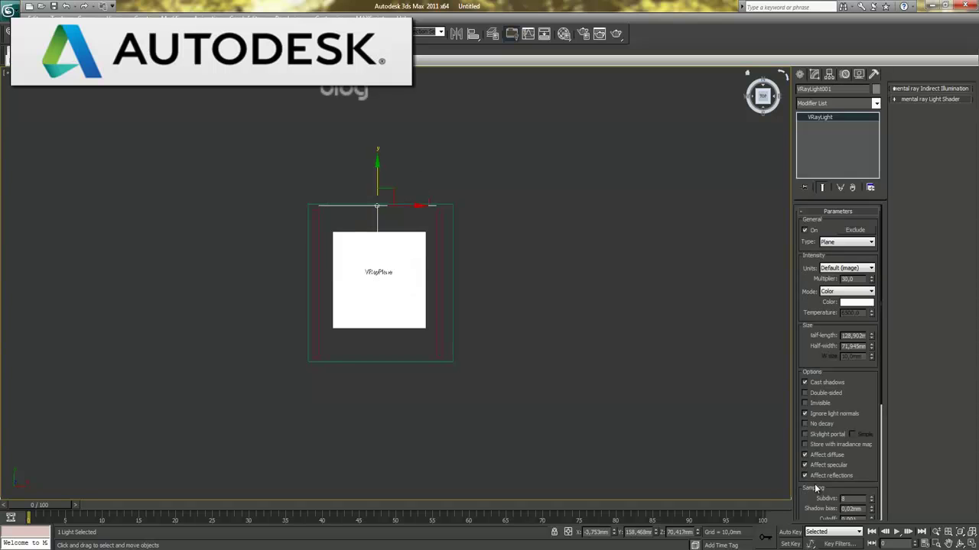
{"action": "key", "text": "alt+w"}
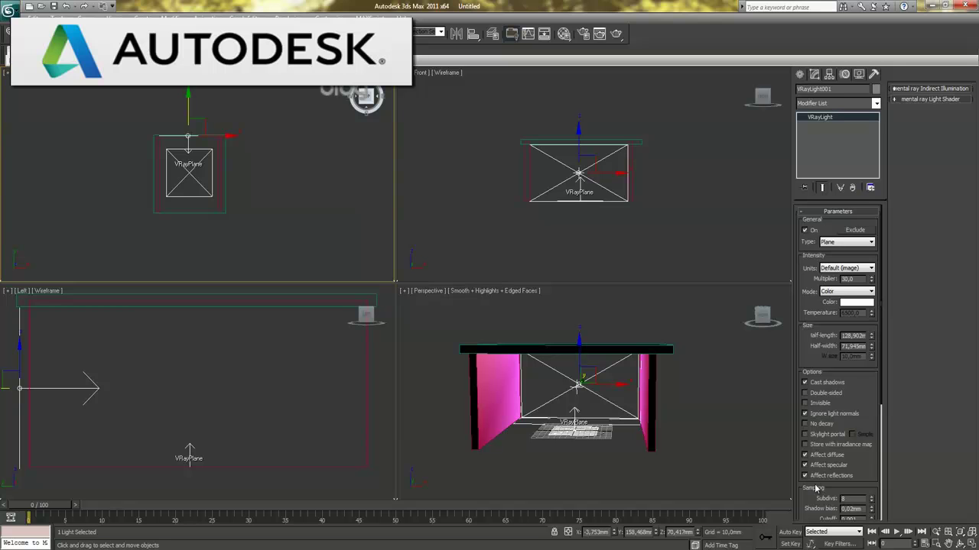
{"action": "key", "text": "alt+w"}
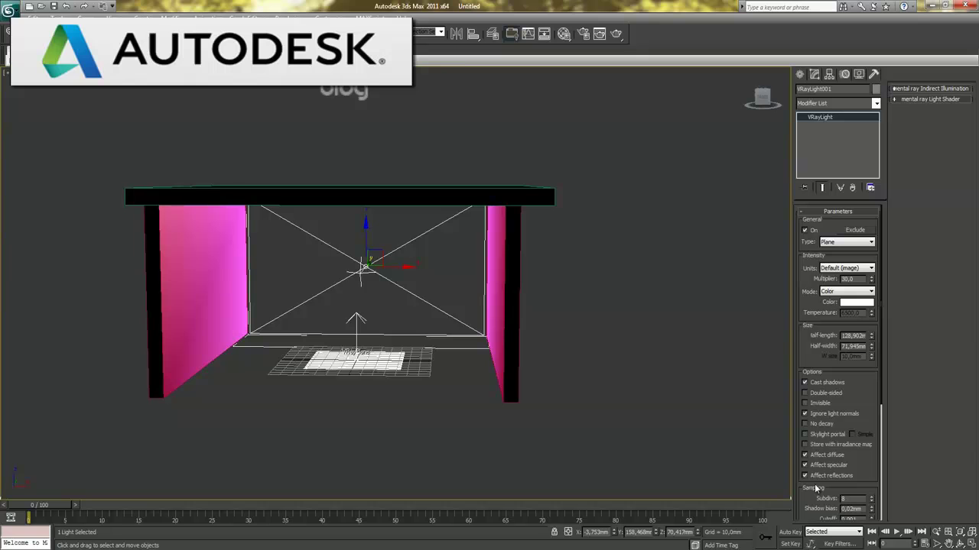
Step: Test-render the Perspective view, then lower the light multiplier to 5.0
{"action": "key", "text": "shift+q"}
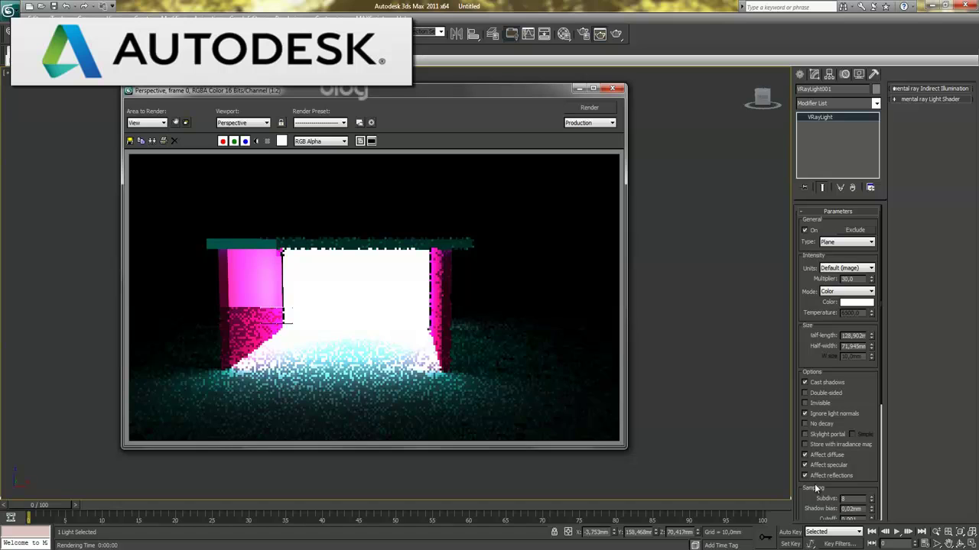
{"action": "key", "text": "Escape"}
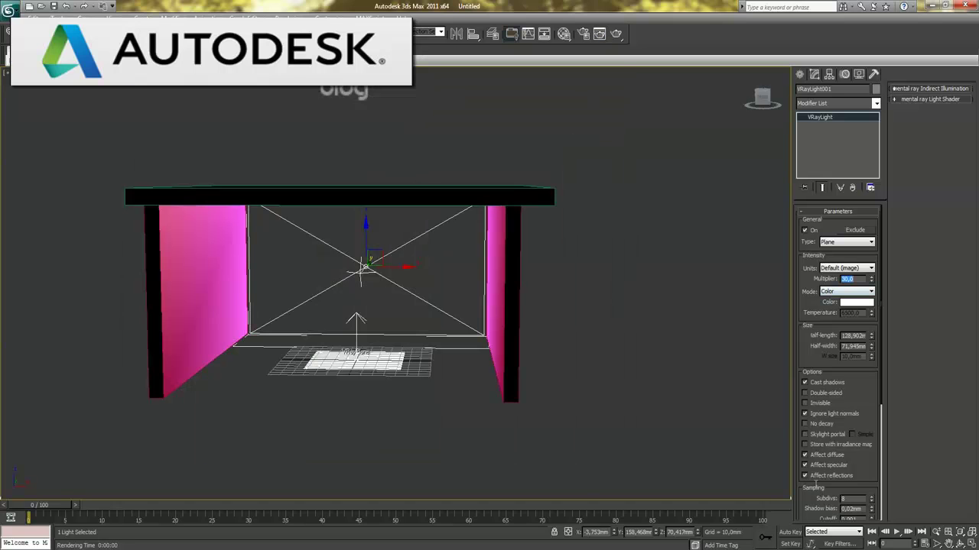
{"action": "type", "text": "5"}
{"action": "key", "text": "Return"}
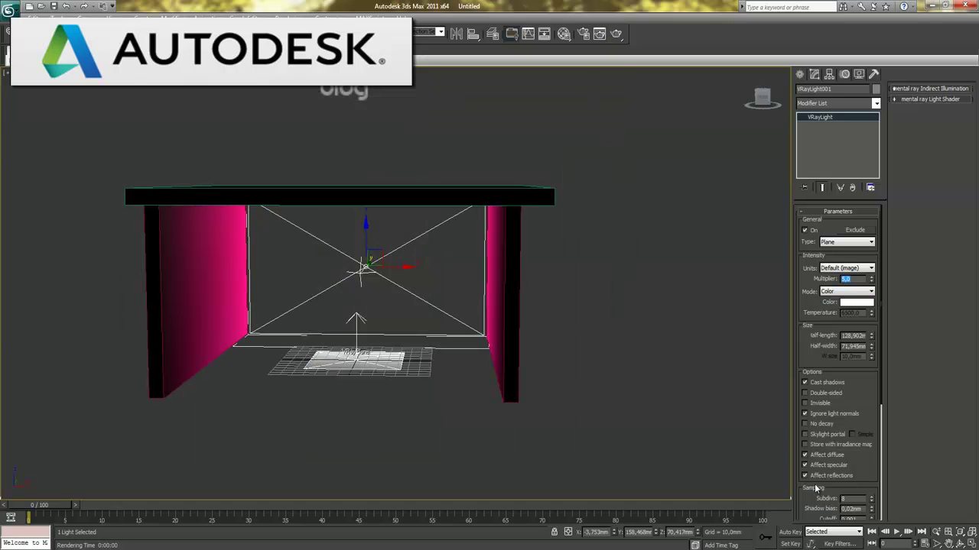
{"action": "key", "text": "ctrl+d"}
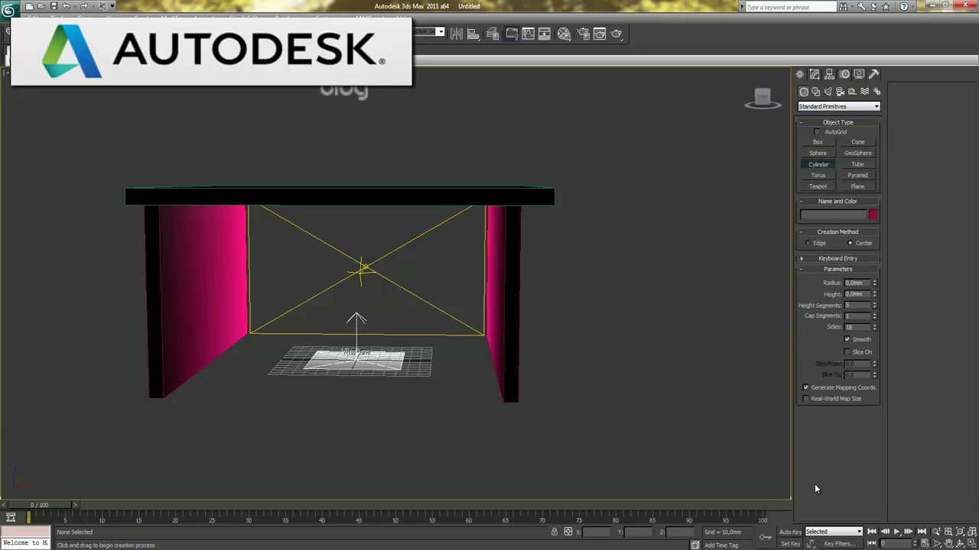
Step: Create a sphere under the table and raise it to Z 43.054mm above the floor
{"action": "key", "text": "alt+w"}
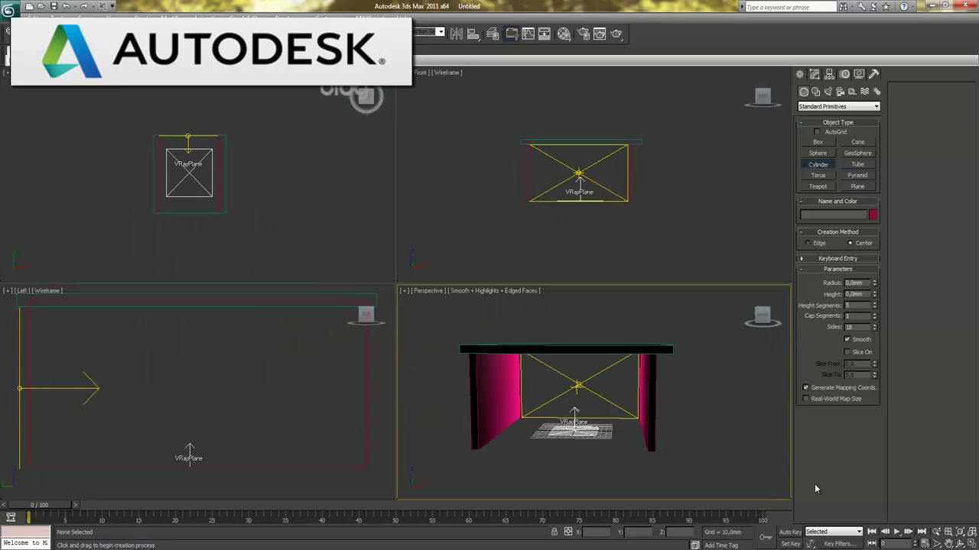
{"action": "left_click_drag", "start_coordinate": [193, 466], "coordinate": [226, 466]}
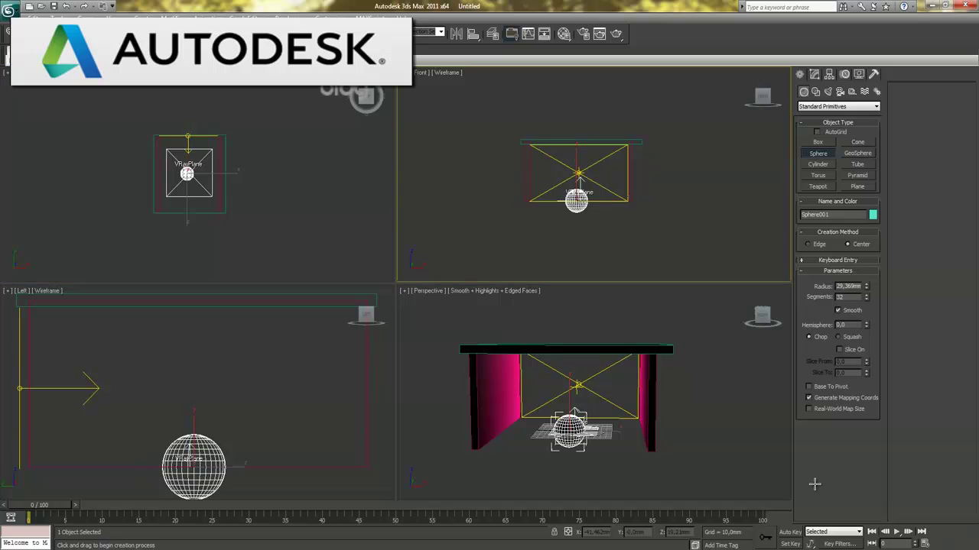
{"action": "key", "text": "w"}
{"action": "left_click_drag", "start_coordinate": [814, 484], "coordinate": [815, 489]}
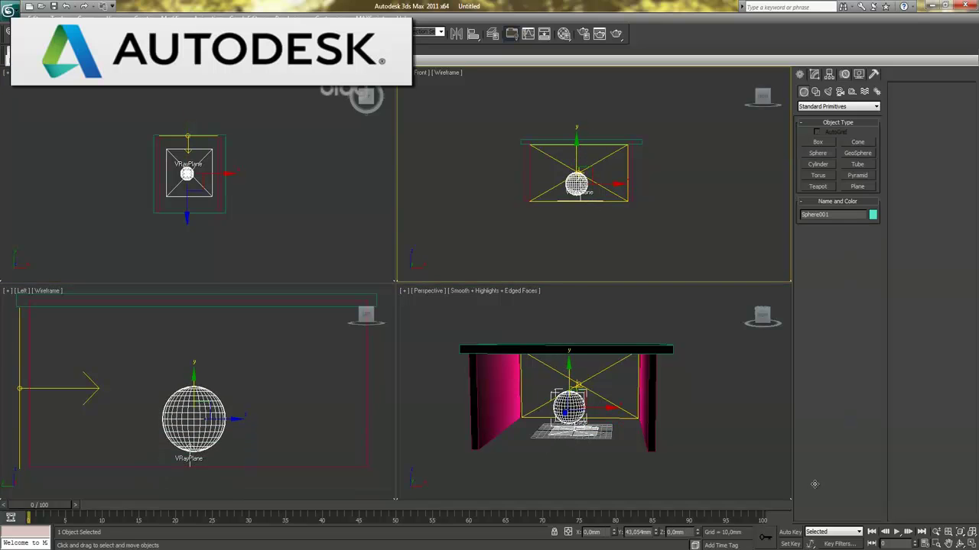
Step: Orbit, zoom and pan the Perspective view onto the table with the safe frame shown
{"action": "key", "text": "alt+w"}
{"action": "key", "text": "alt+w"}
{"action": "key", "text": "alt+w"}
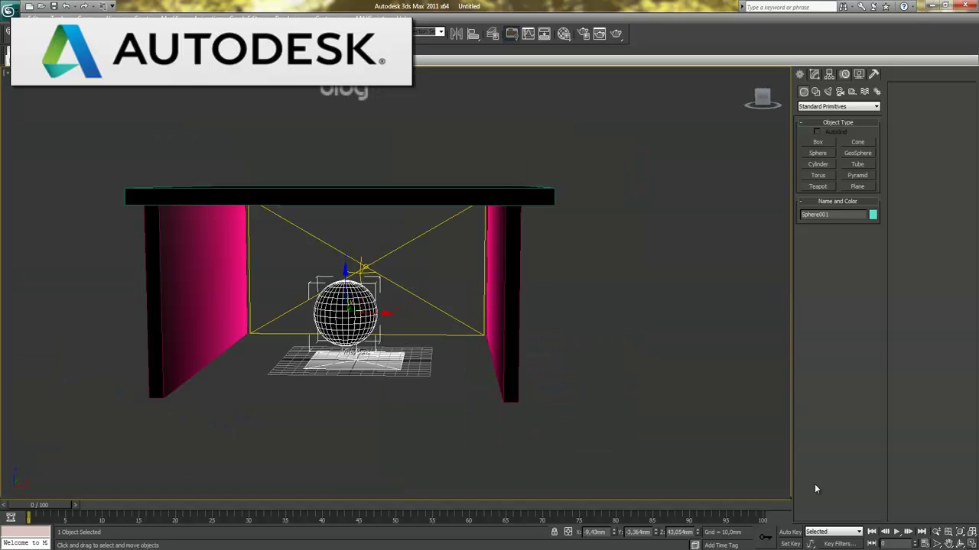
{"action": "middle_click_drag", "start_coordinate": [816, 489], "coordinate": [814, 484], "text": "alt"}
{"action": "key", "text": "shift+f"}
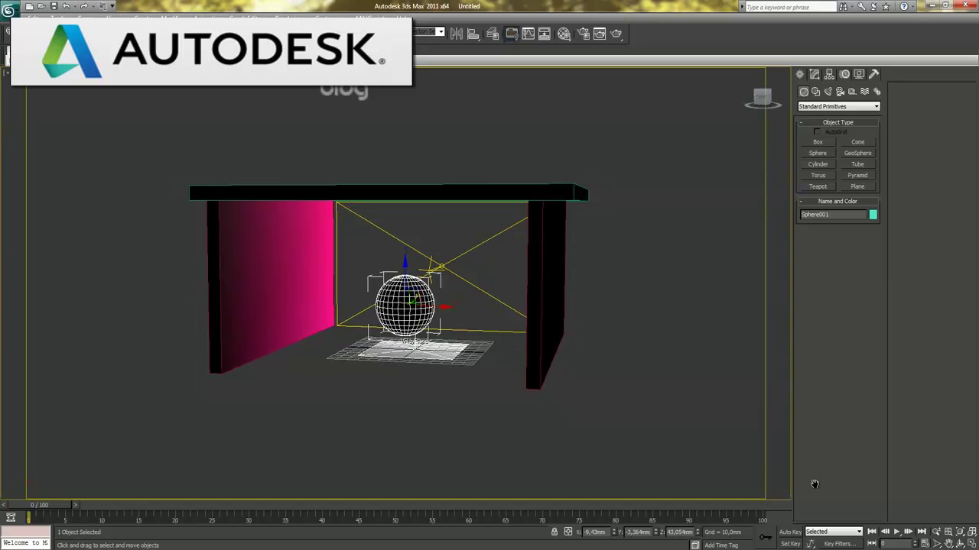
{"action": "key", "text": "alt+z"}
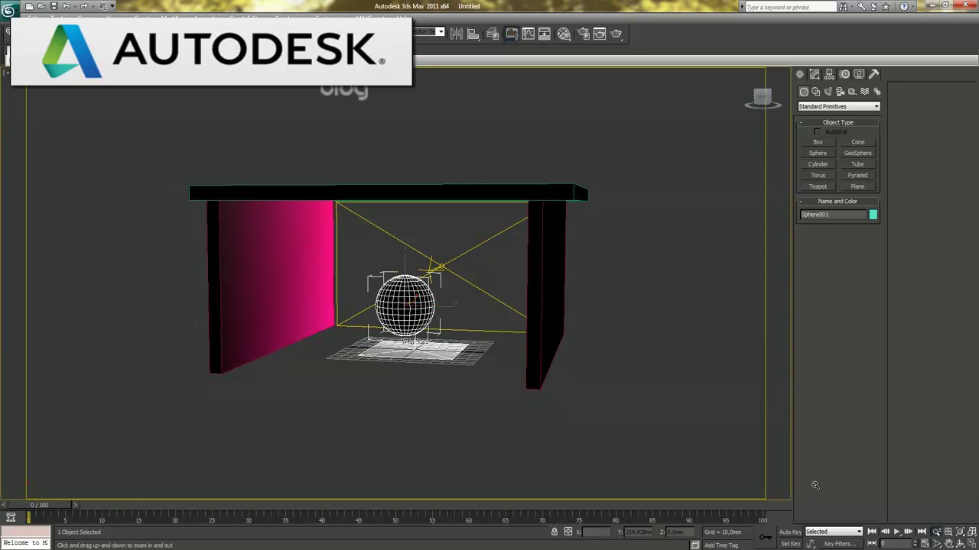
{"action": "left_click_drag", "start_coordinate": [816, 489], "coordinate": [815, 484]}
{"action": "middle_click_drag", "start_coordinate": [815, 485], "coordinate": [815, 485]}
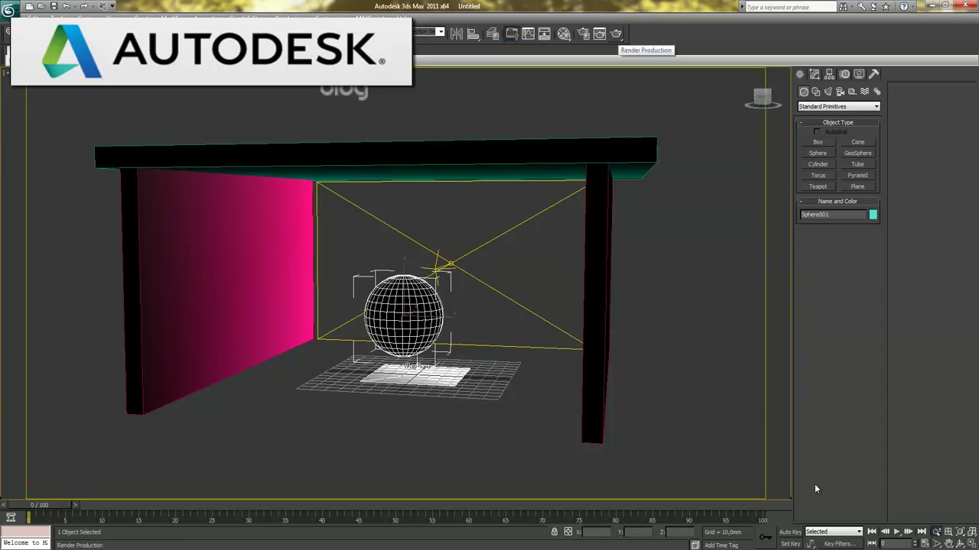
Step: Check the V-Ray render settings, render the perspective view, then close the frame buffer
{"action": "key", "text": "alt+r"}
{"action": "key", "text": "Escape"}
{"action": "key", "text": "F10"}
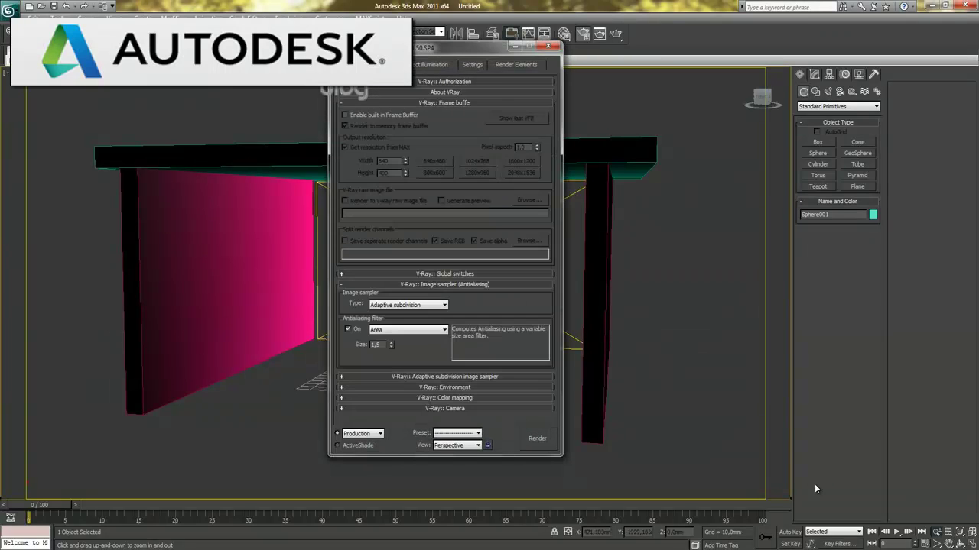
{"action": "key", "text": "F10"}
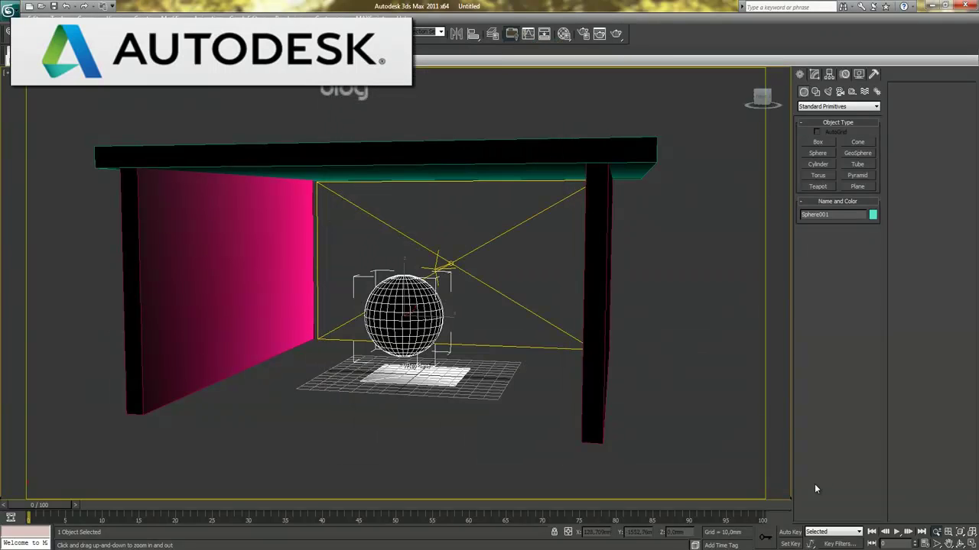
{"action": "key", "text": "shift+q"}
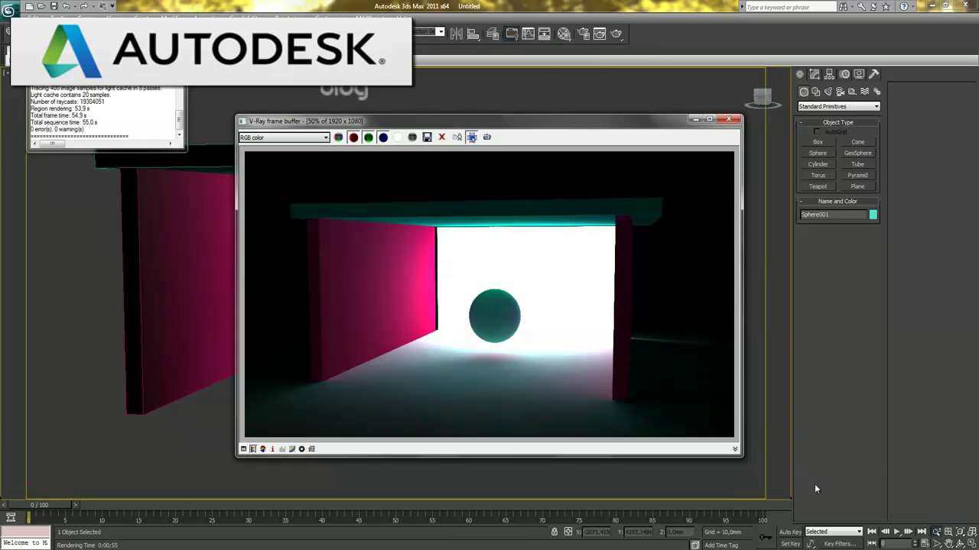
{"action": "key", "text": "Escape"}
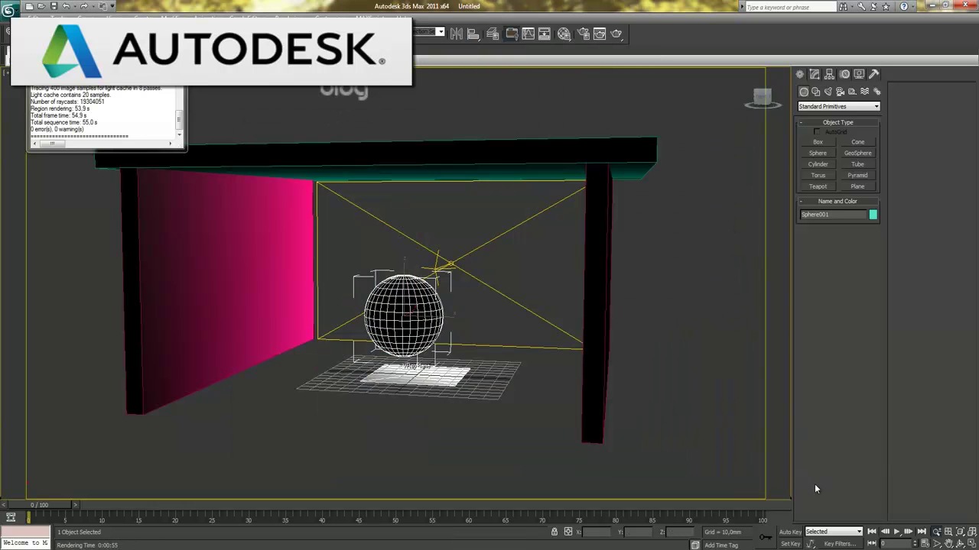
Step: Delete VRayLight001 and bring up the Material Editor to set slot 1 to VRayLightMtl
{"action": "key", "text": "ctrl+z"}
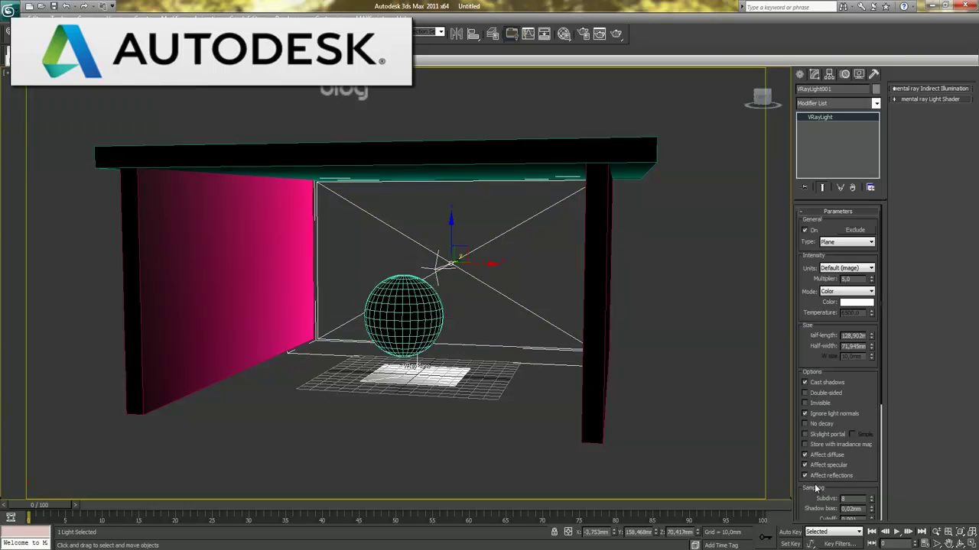
{"action": "key", "text": "ctrl+z"}
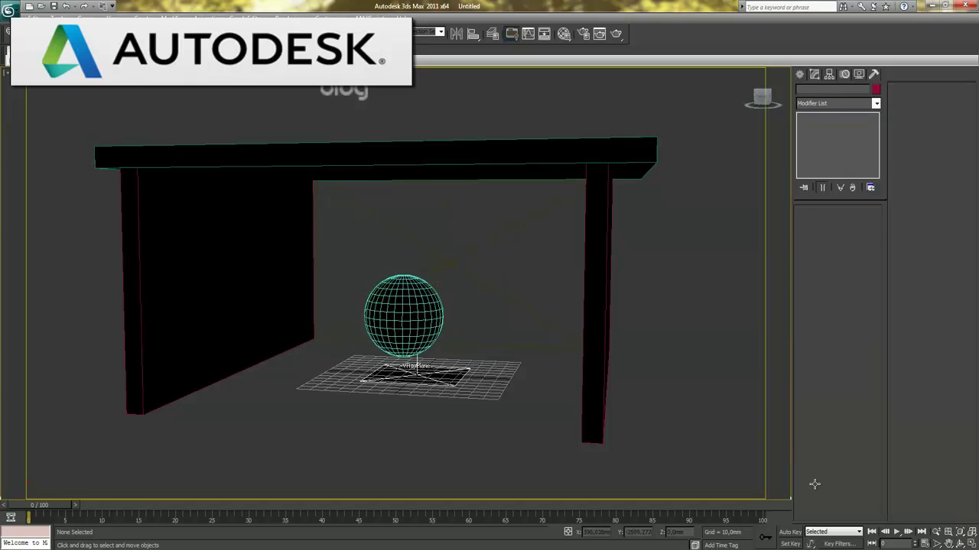
{"action": "key", "text": "m"}
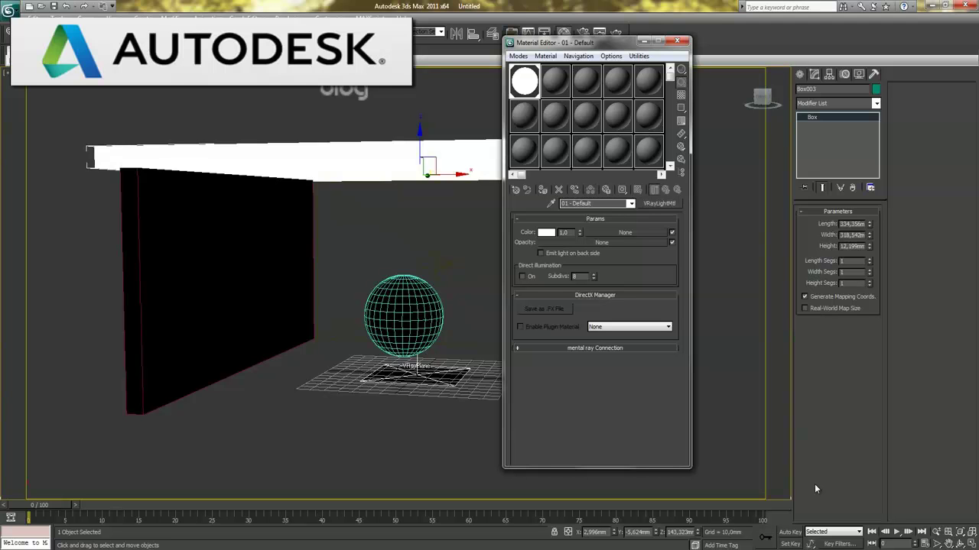
Step: Render the scene with the white-glowing VRayLightMtl tabletop
{"action": "key", "text": "shift+q"}
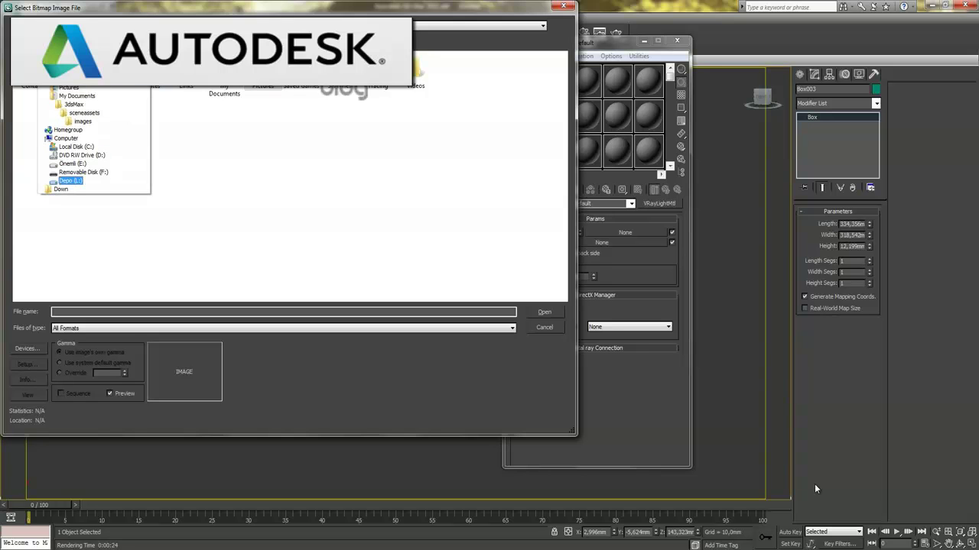
Step: Browse the L: drive bathroom folder and load Bathroom_101.jpg as the light colour bitmap
{"action": "key", "text": "Return"}
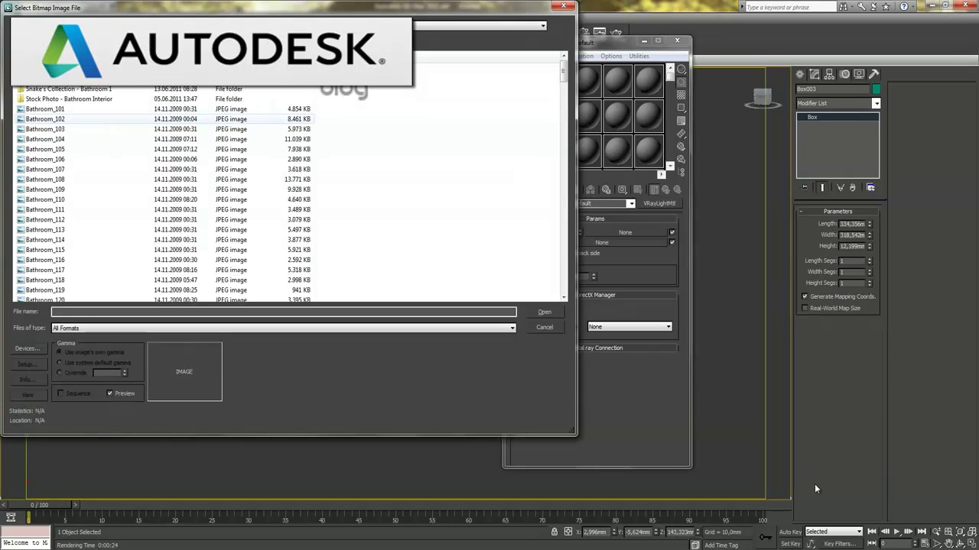
{"action": "key", "text": "Return"}
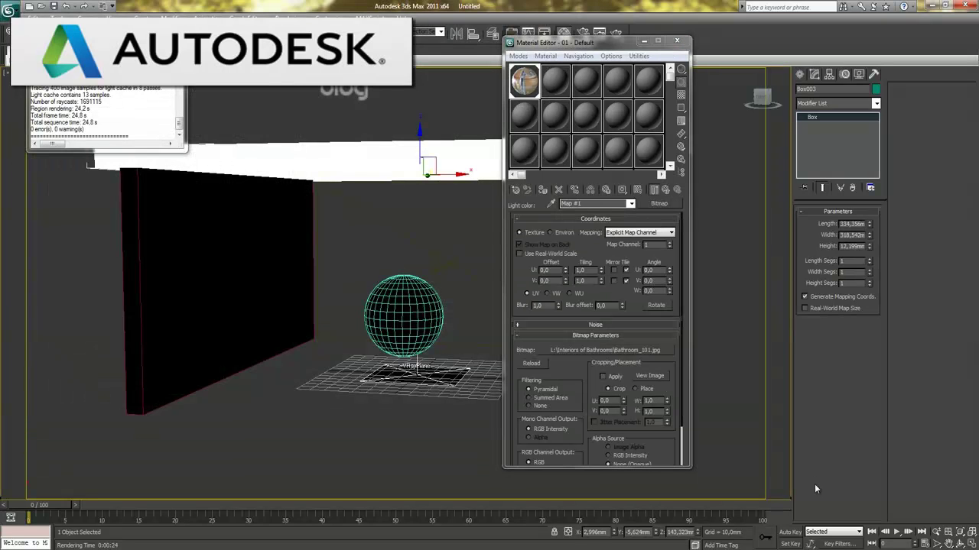
Step: Render the bitmap-lit tabletop, then set the colour multiplier to 5 and render again
{"action": "key", "text": "shift+q"}
{"action": "key", "text": "Up"}
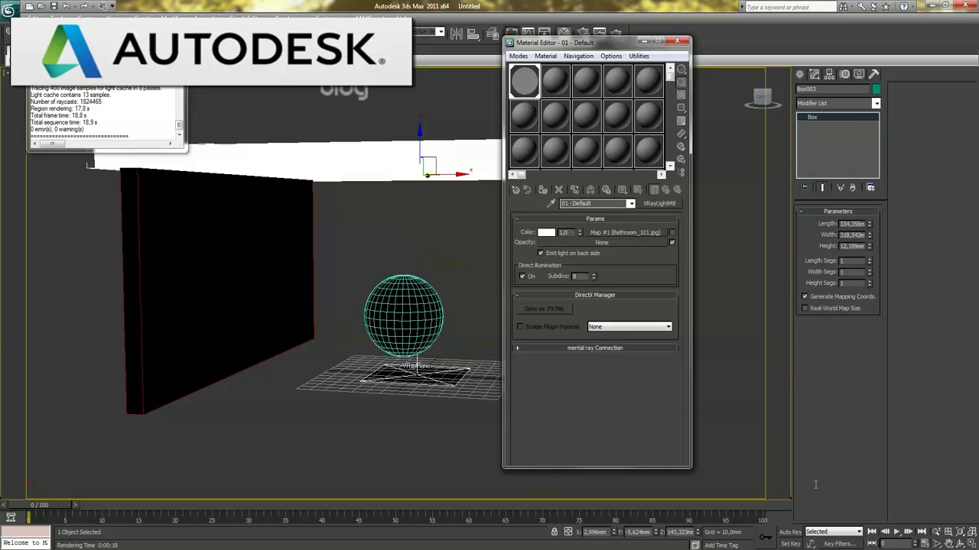
{"action": "type", "text": "5"}
{"action": "key", "text": "Return"}
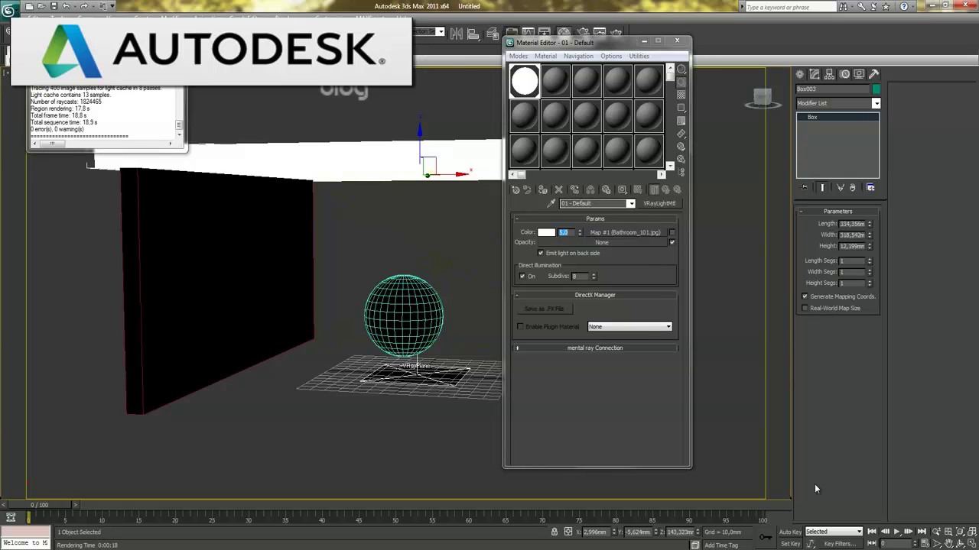
{"action": "key", "text": "shift+q"}
{"action": "key", "text": "shift+q"}
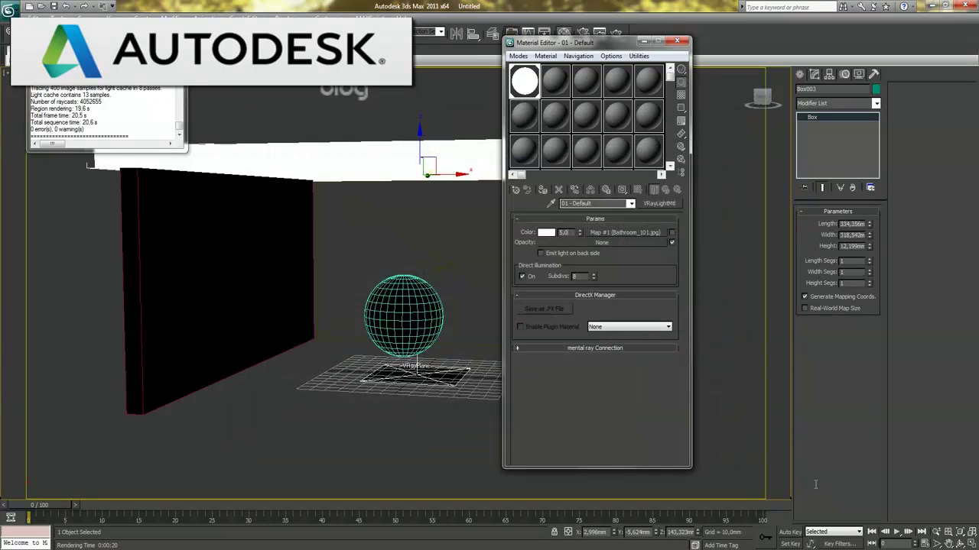
Step: Reset the tabletop light material's colour multiplier to 1.0
{"action": "type", "text": "1"}
{"action": "key", "text": "Return"}
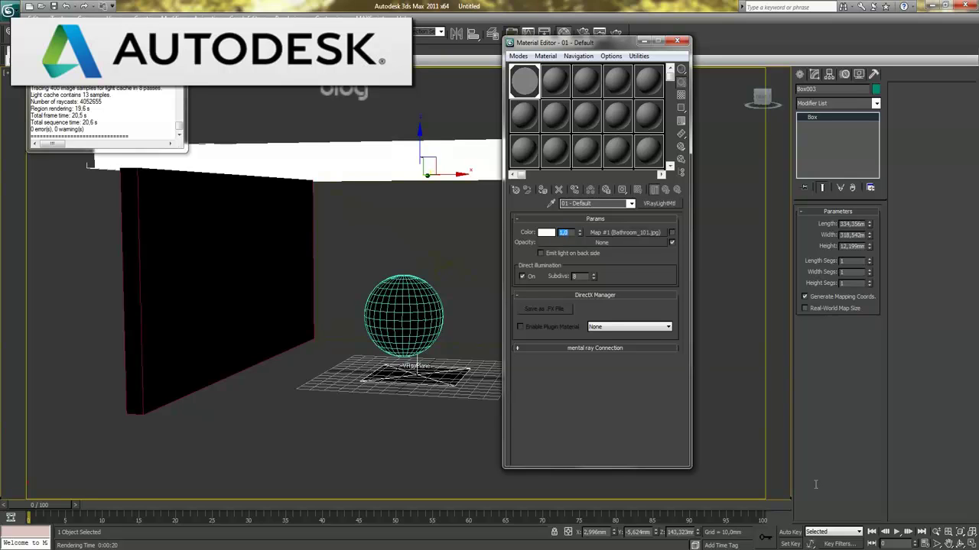
{"action": "left_click", "coordinate": [816, 489]}
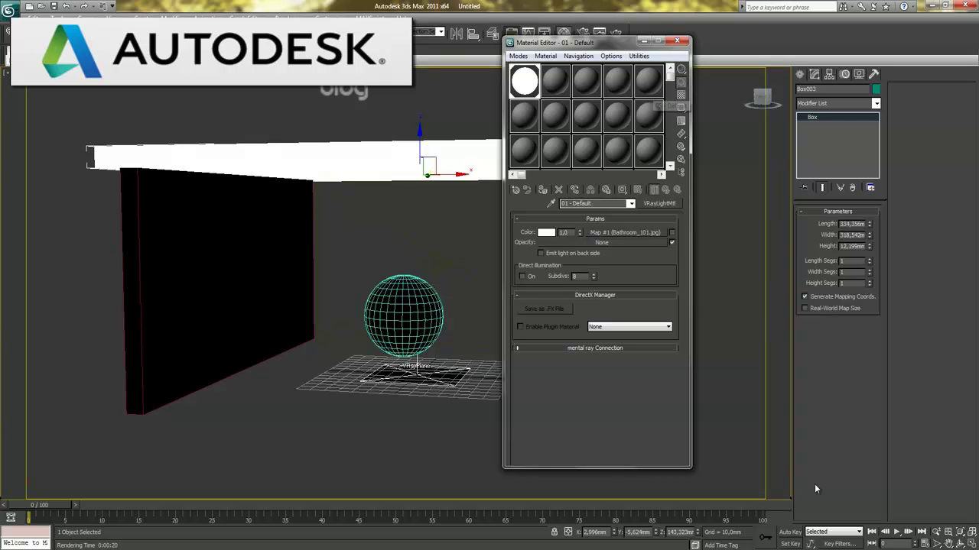
Step: Close the Material Editor to show the table, sphere and floor in perspective
{"action": "key", "text": "m"}
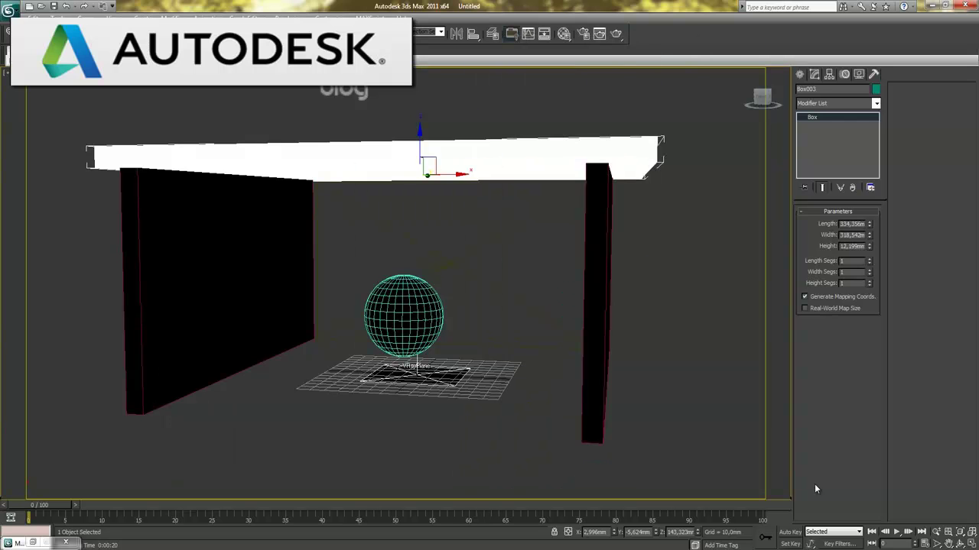